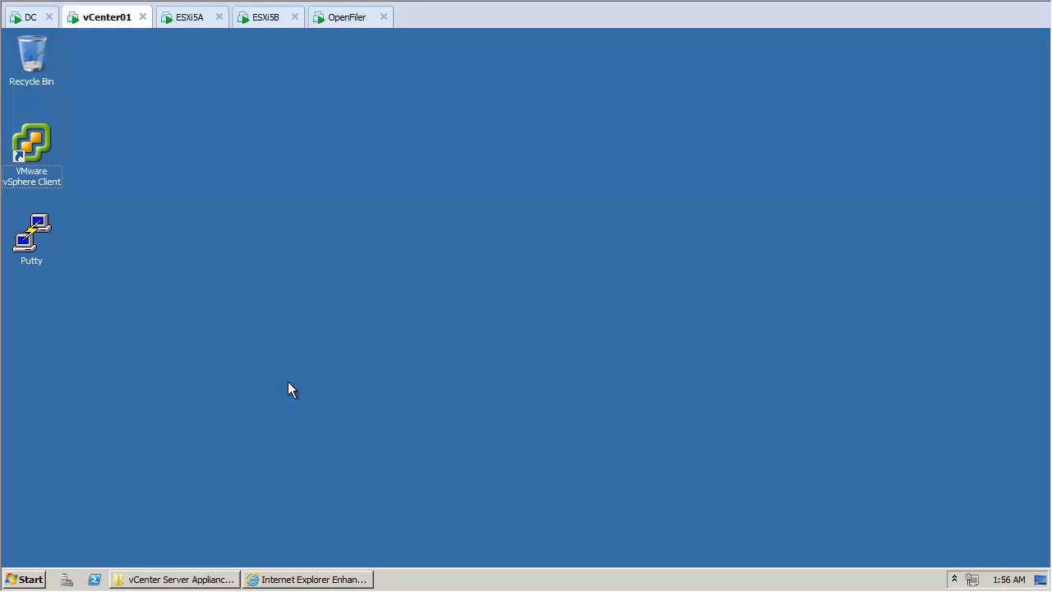
click(329, 580)
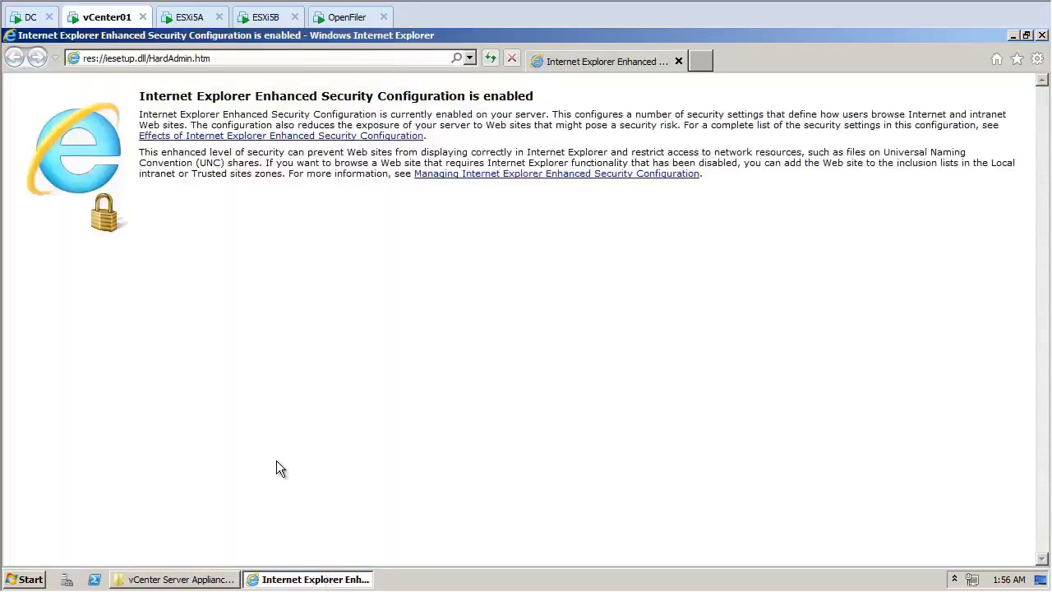
click(252, 62)
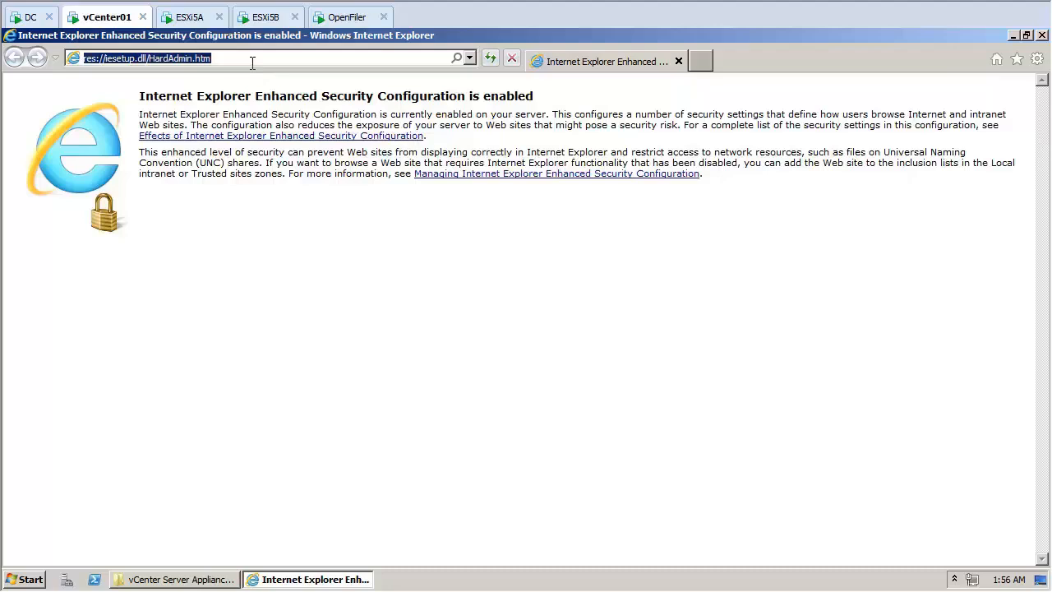
text(h)
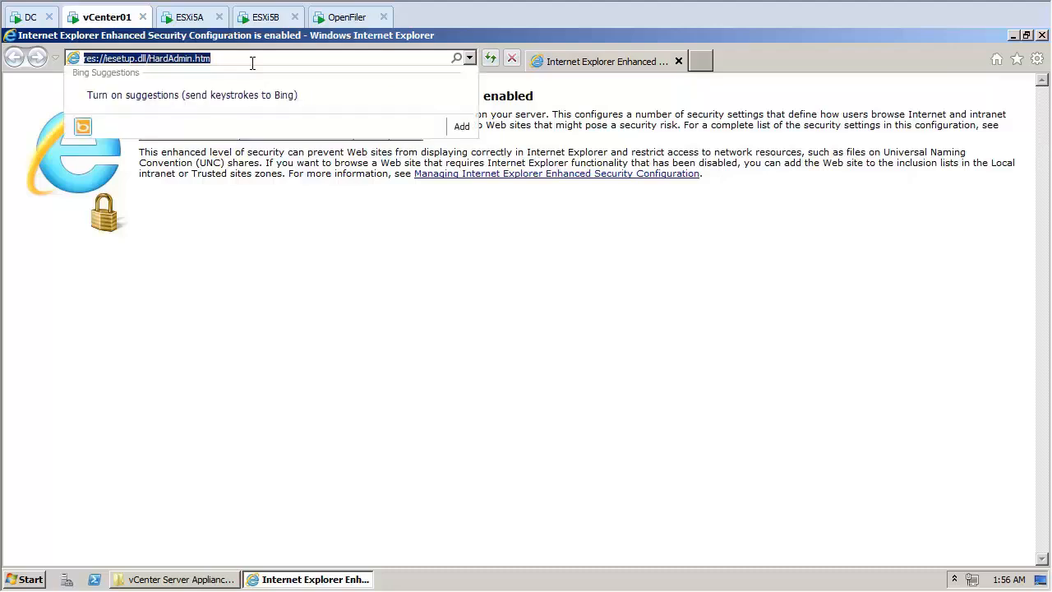
text(https://my.vmware.com/)
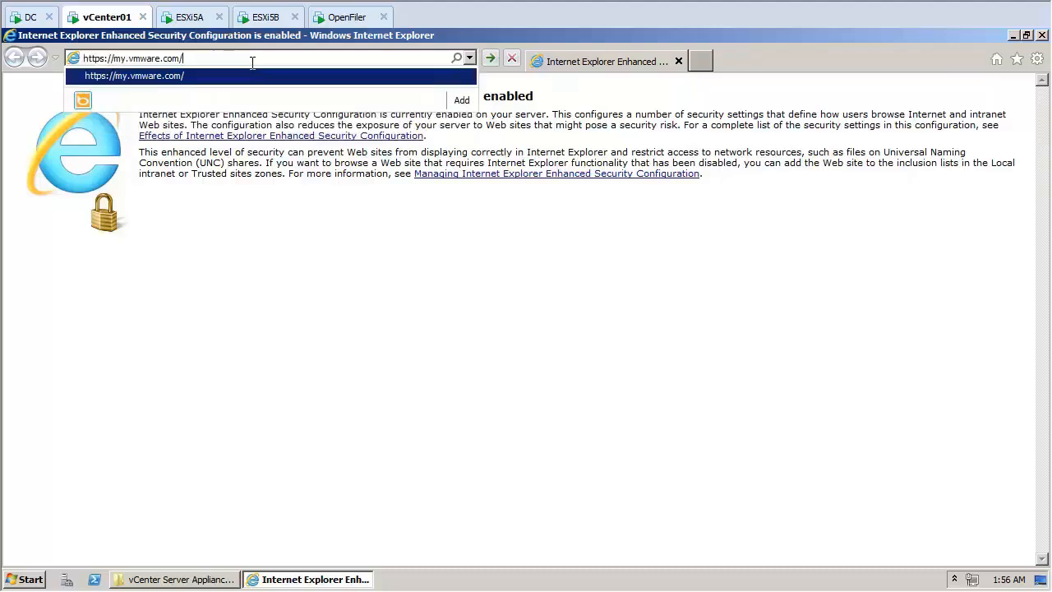
key(Return)
key(Return)
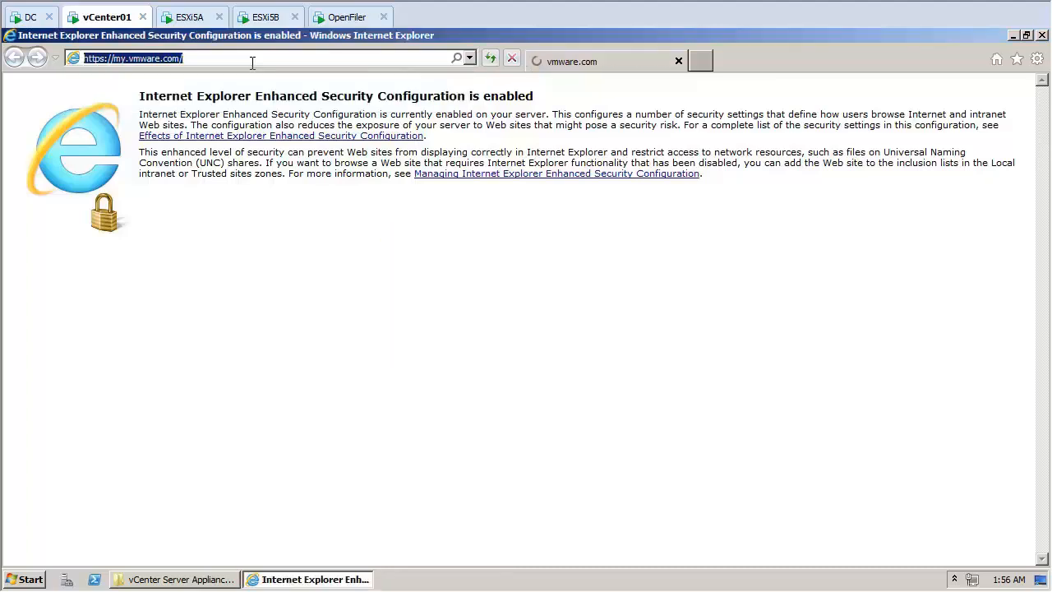
key(Return)
key(Return)
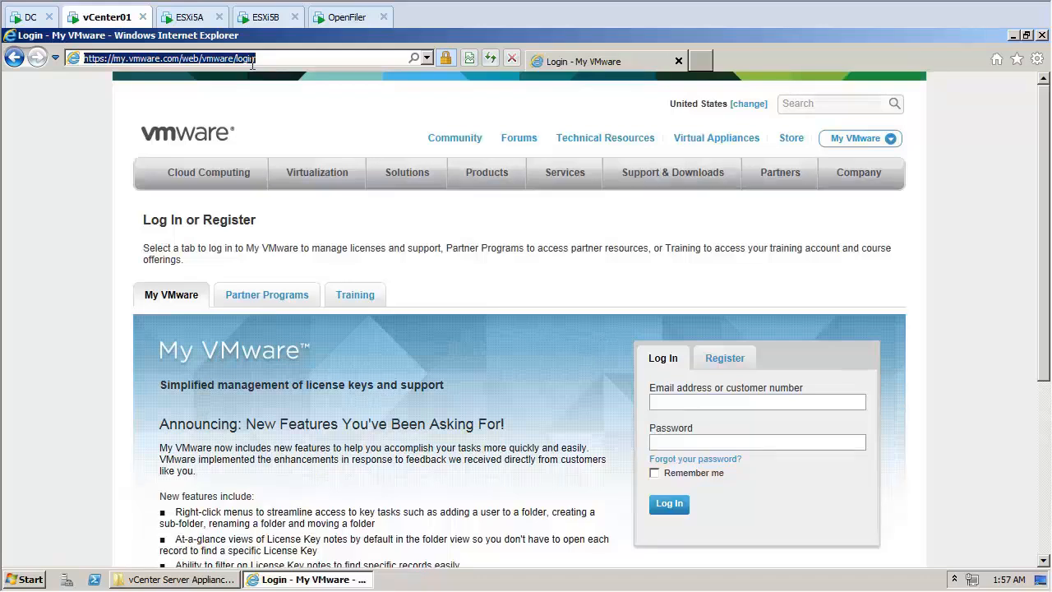
- Log in to My VMware with the saved account e-mail and password
click(760, 402)
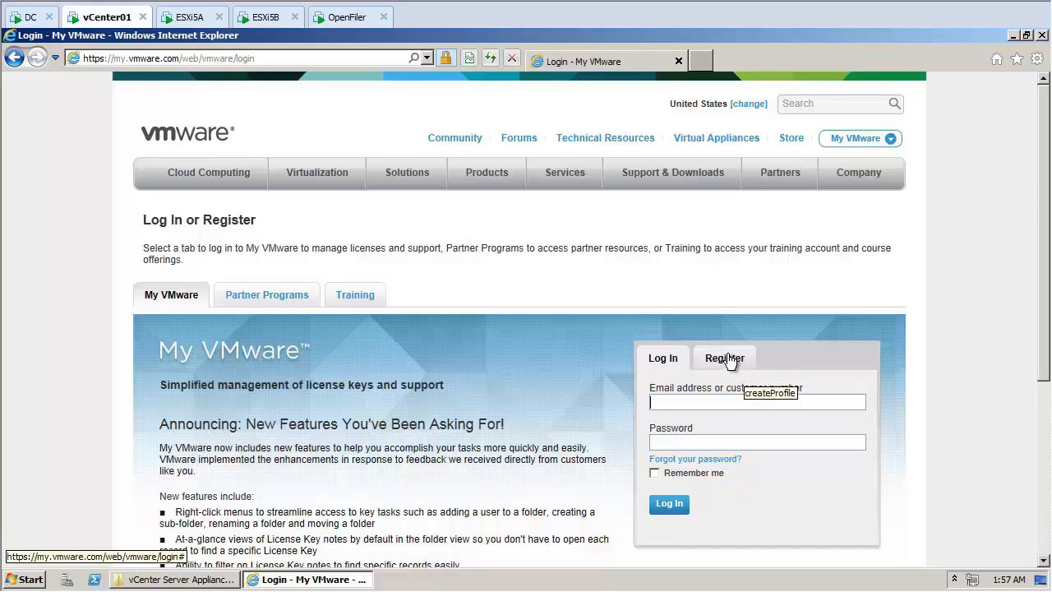
click(719, 400)
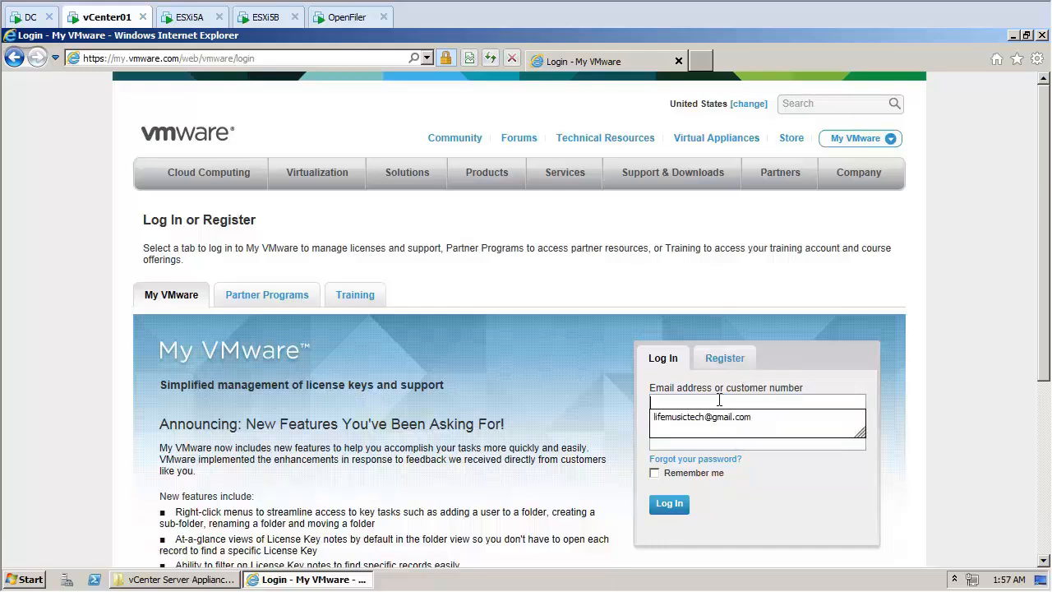
key(Down)
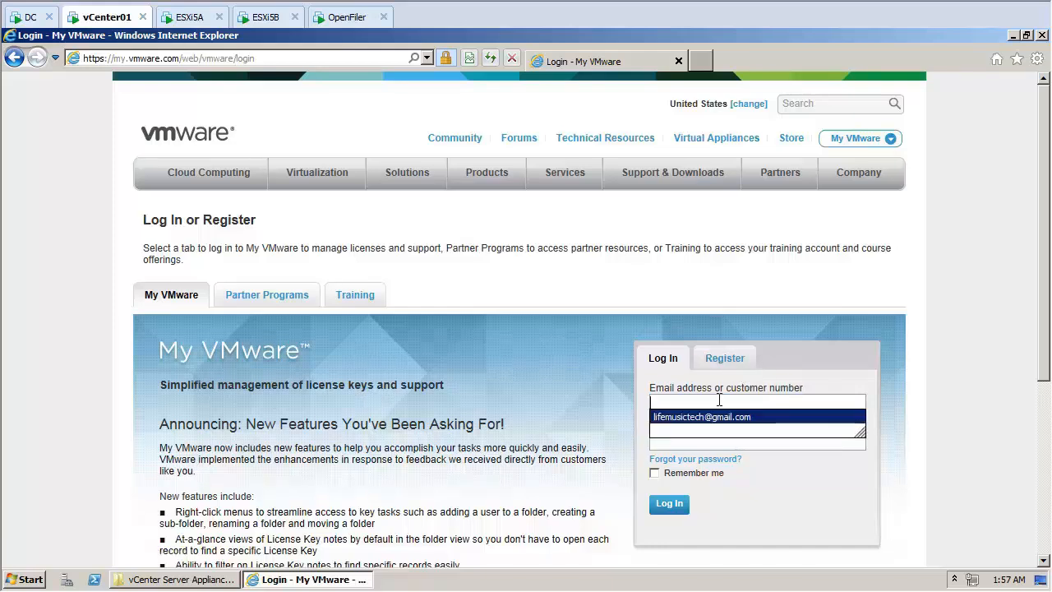
key(Return)
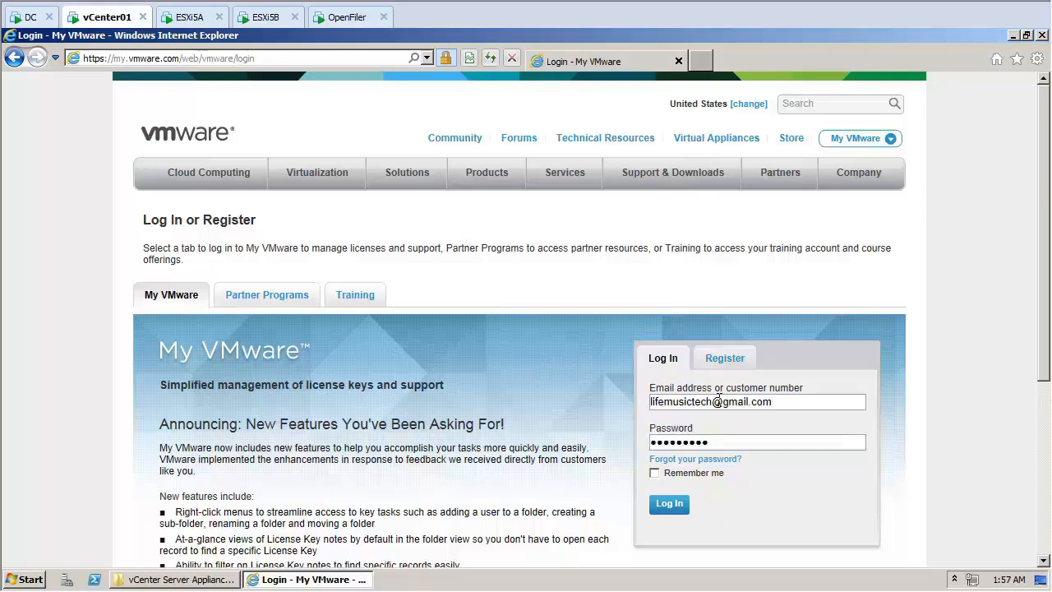
click(674, 503)
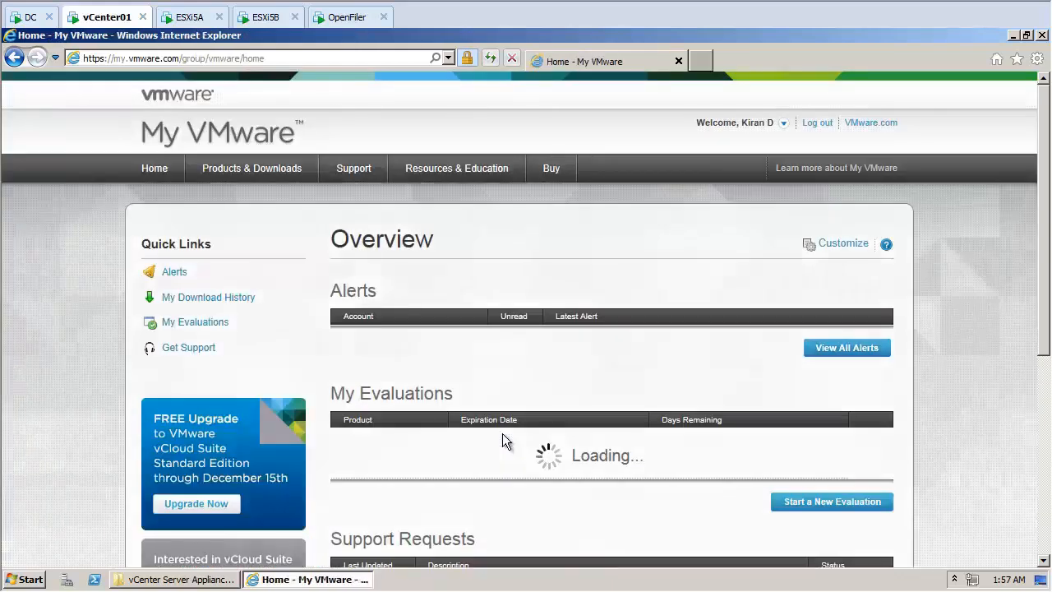
- Go to All Downloads and open the VMware vSphere product from the datacenter and cloud infrastructure products
mouse_move(251, 175)
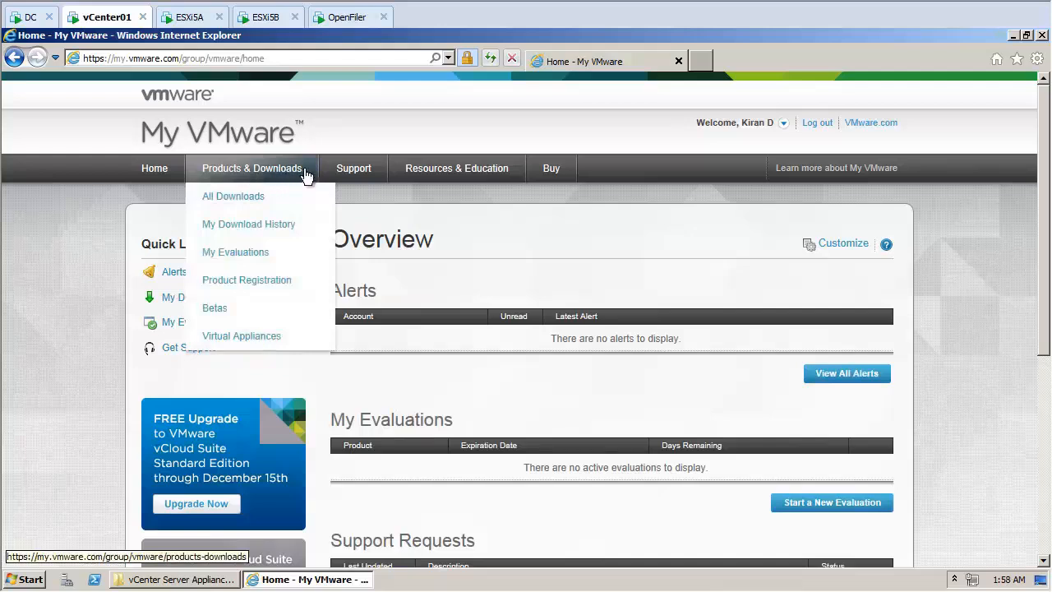
click(245, 202)
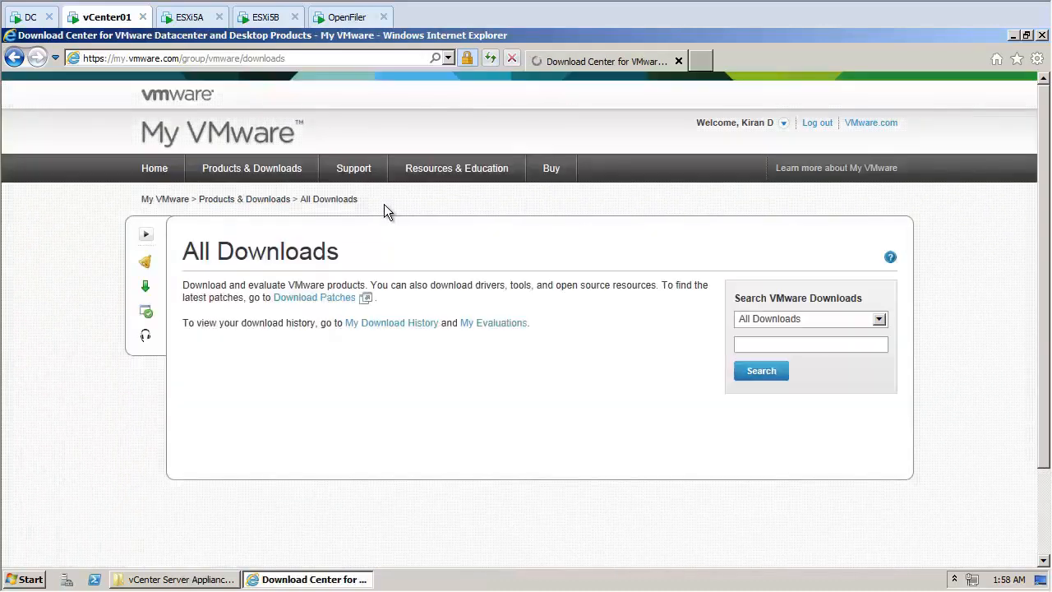
scroll(381, 209, down, 1)
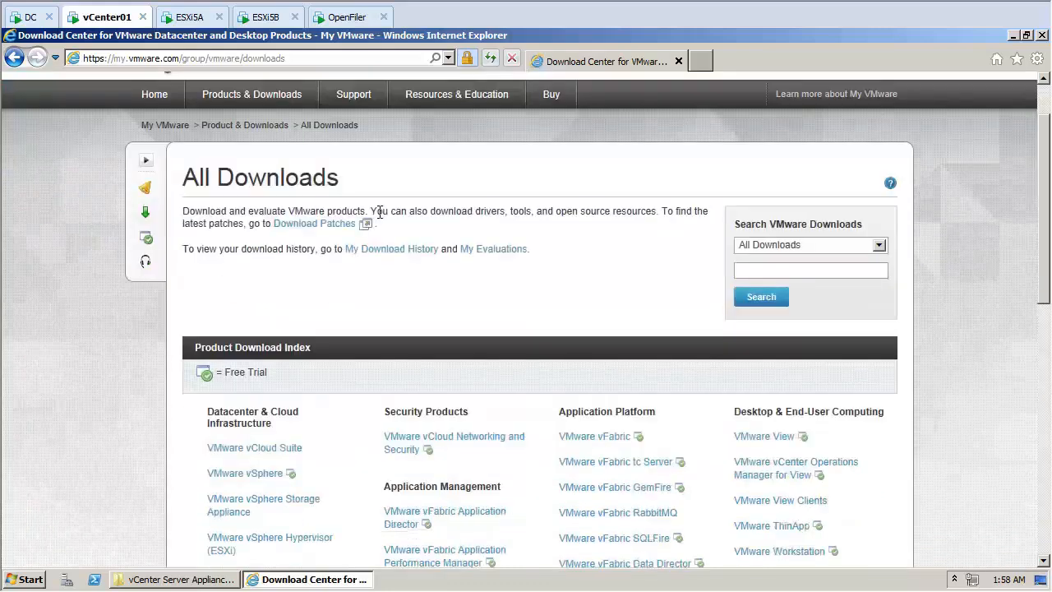
scroll(380, 212, down, 2)
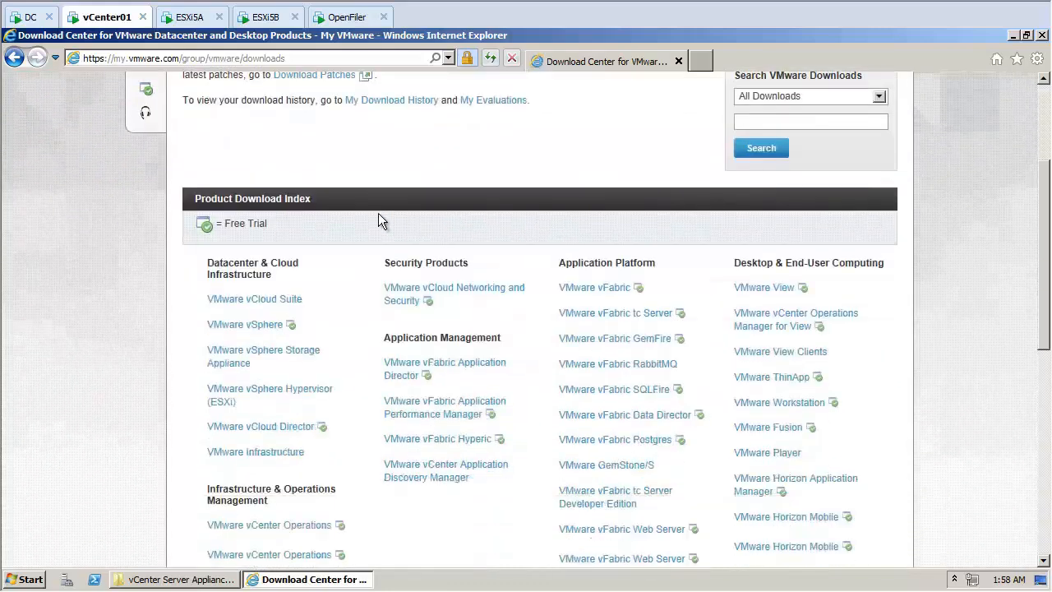
click(263, 327)
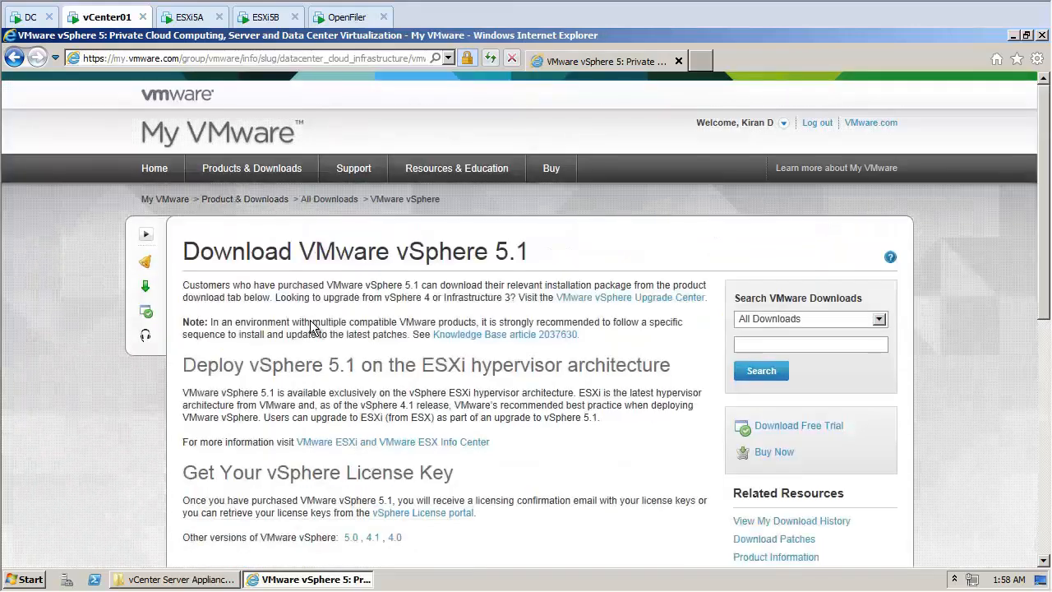
- Open the download details for VMware vCenter Server 5.1.0a and modules in the Enterprise Plus group
scroll(310, 326, down, 5)
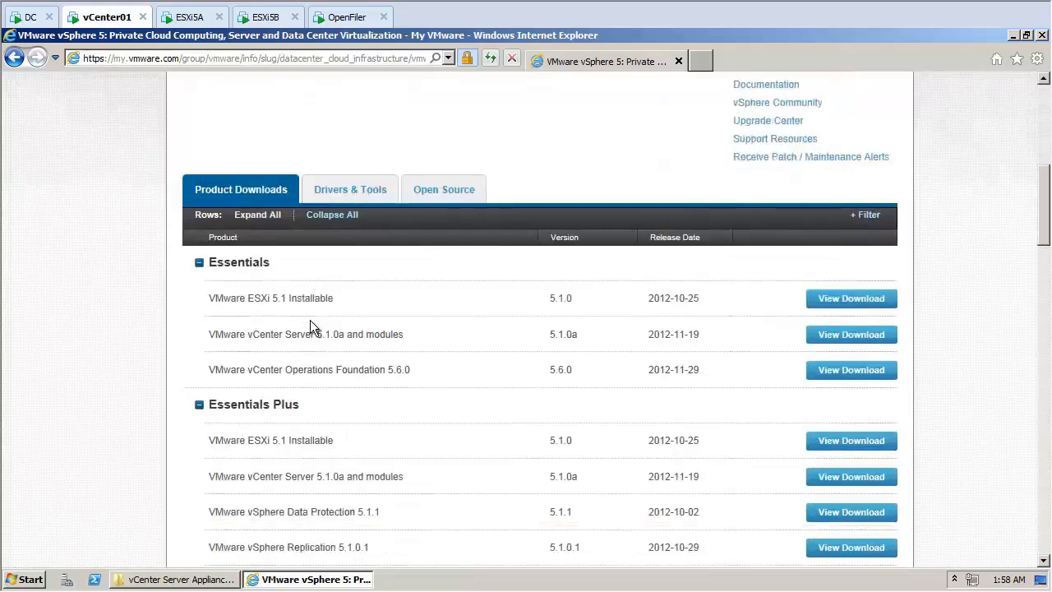
scroll(310, 327, down, 1)
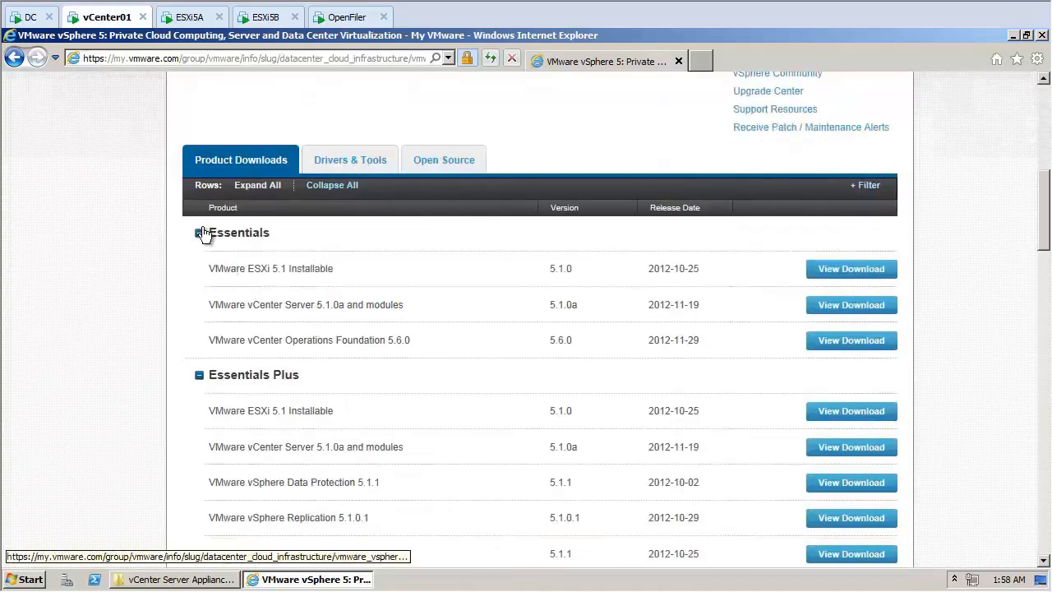
scroll(230, 288, down, 5)
scroll(230, 291, down, 10)
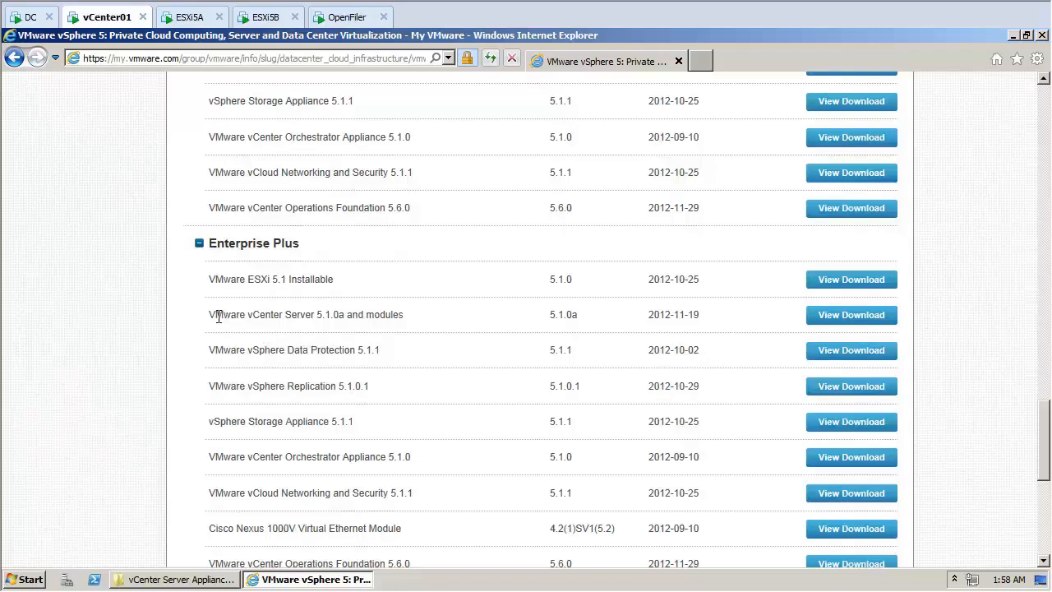
drag(210, 315, 295, 310)
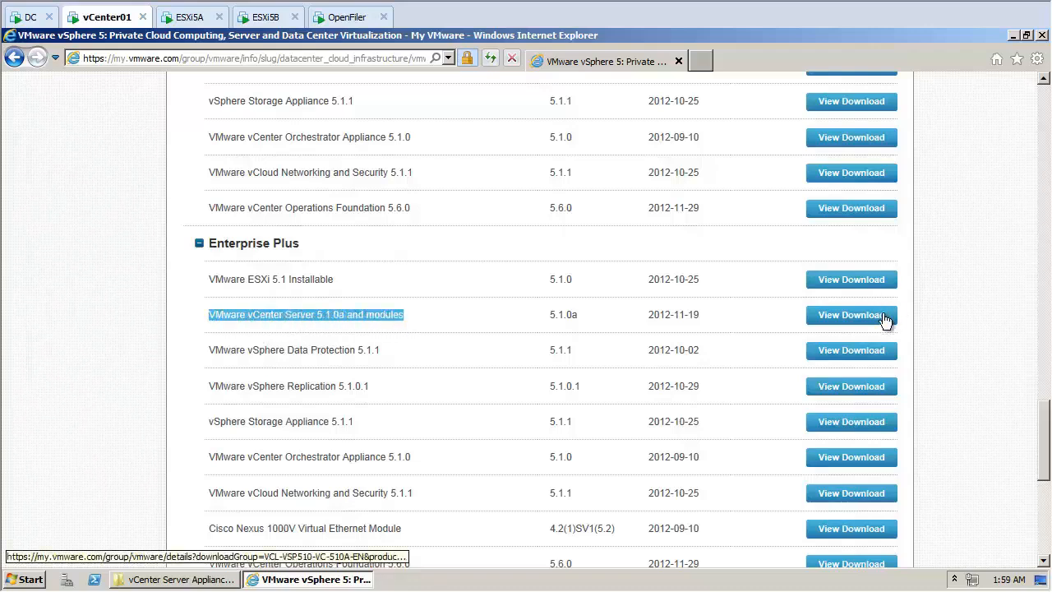
click(814, 316)
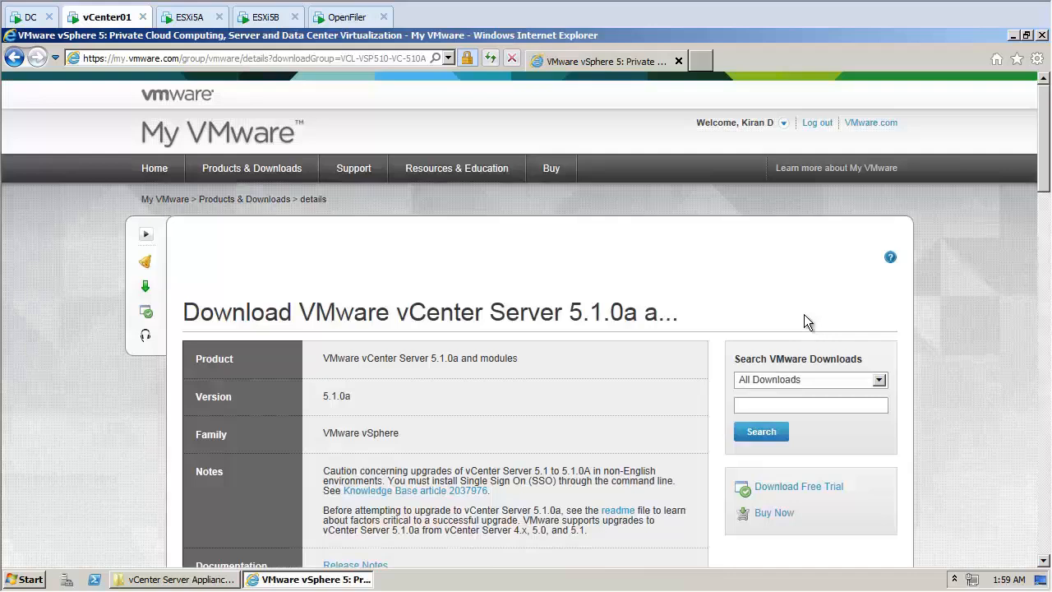
- Examine the OVA and OVF file entries offered for the VMware vCenter Server 5.1.0a Appliance
scroll(797, 316, down, 5)
scroll(273, 263, down, 3)
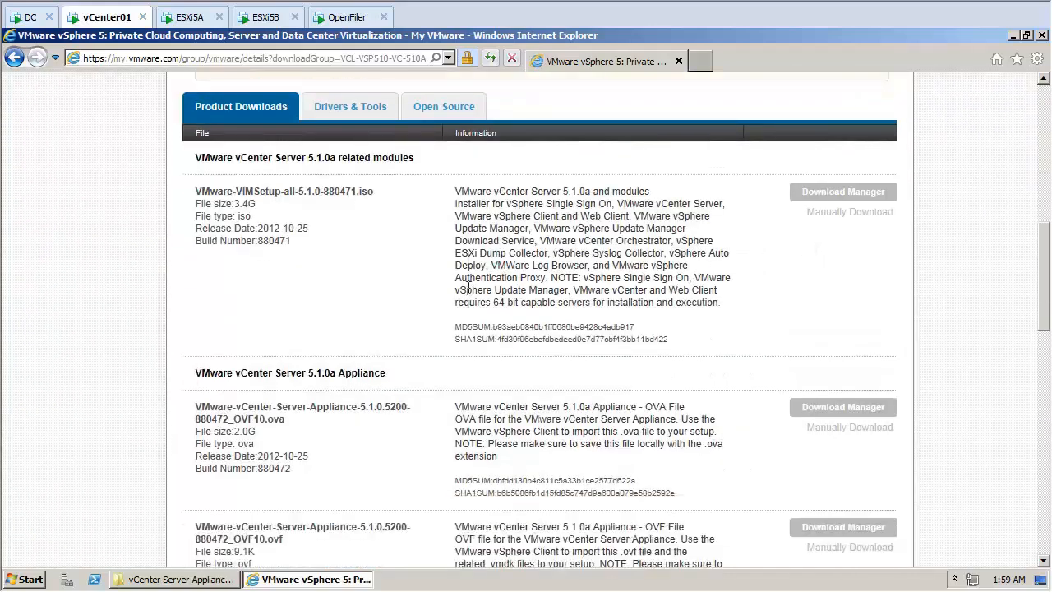
drag(196, 224, 388, 226)
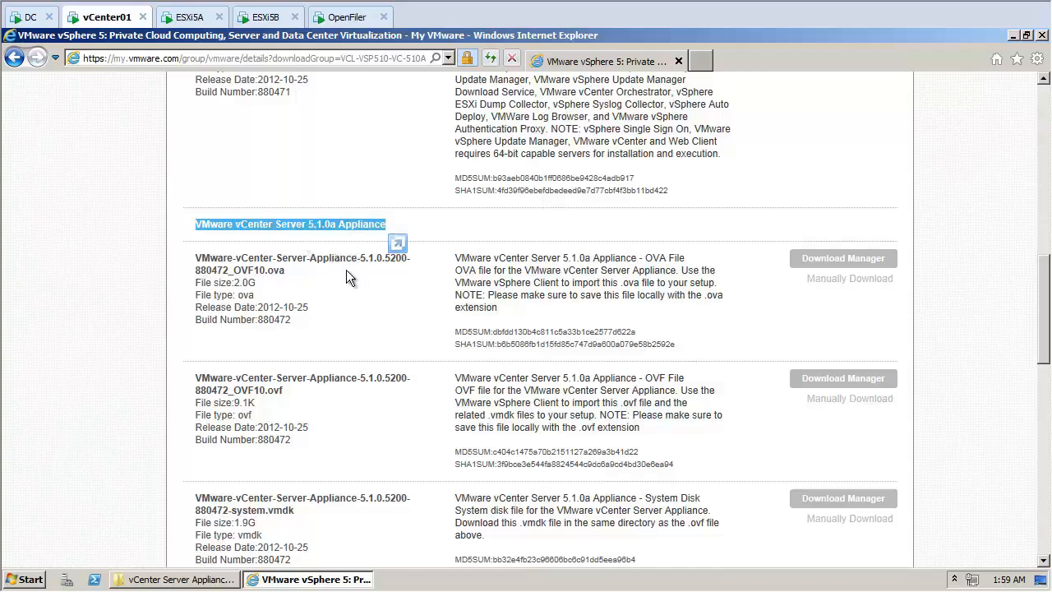
click(198, 258)
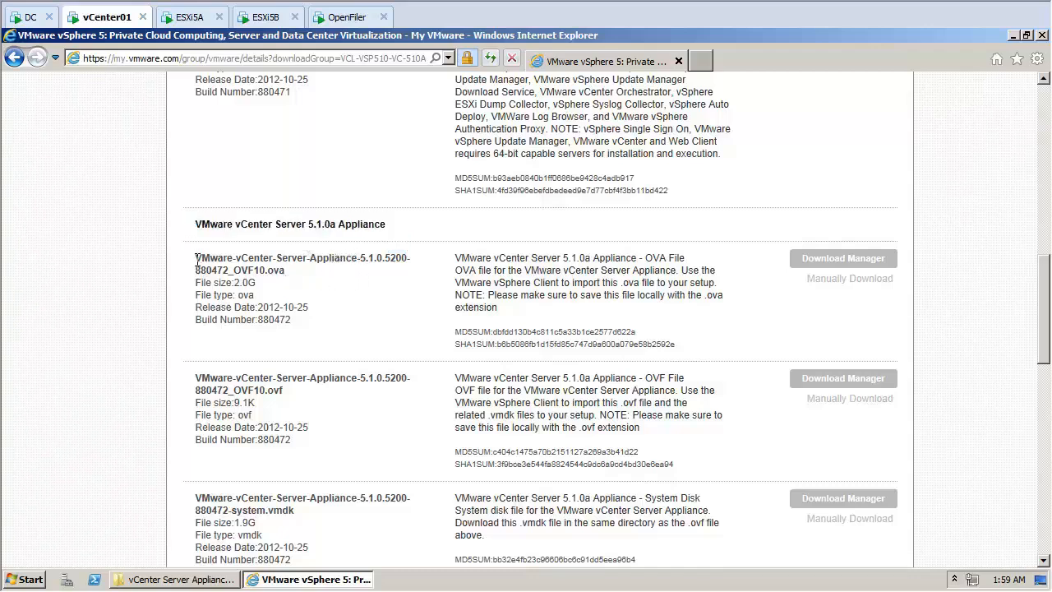
drag(198, 259, 287, 272)
click(198, 379)
drag(198, 379, 284, 391)
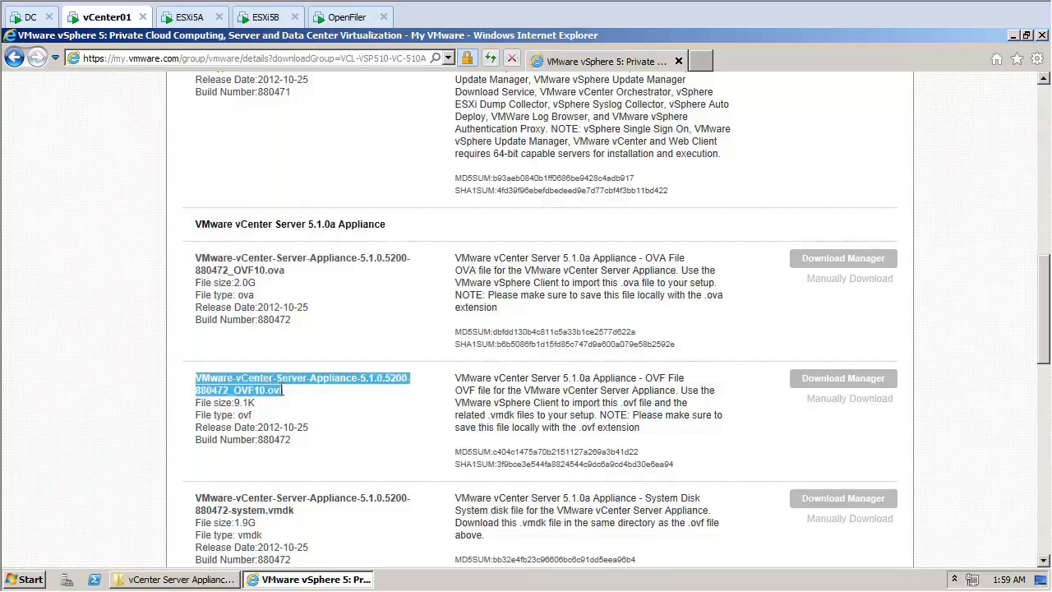
- Review the appliance's system and data VMDK disks and its ISO and ZIP update packages, and compare the OVA and OVF file types
scroll(293, 406, down, 3)
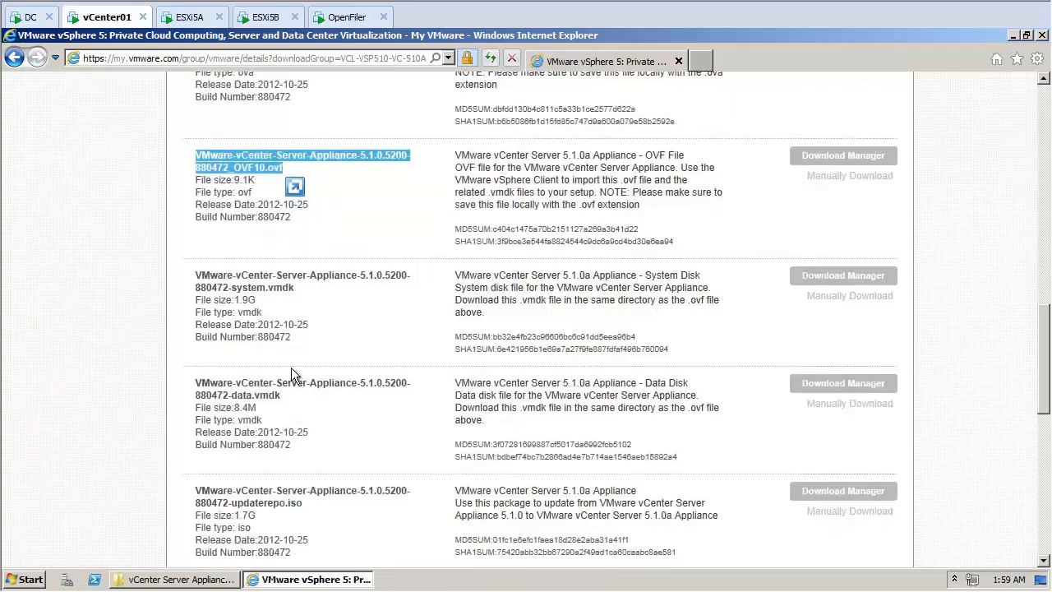
drag(298, 288, 272, 289)
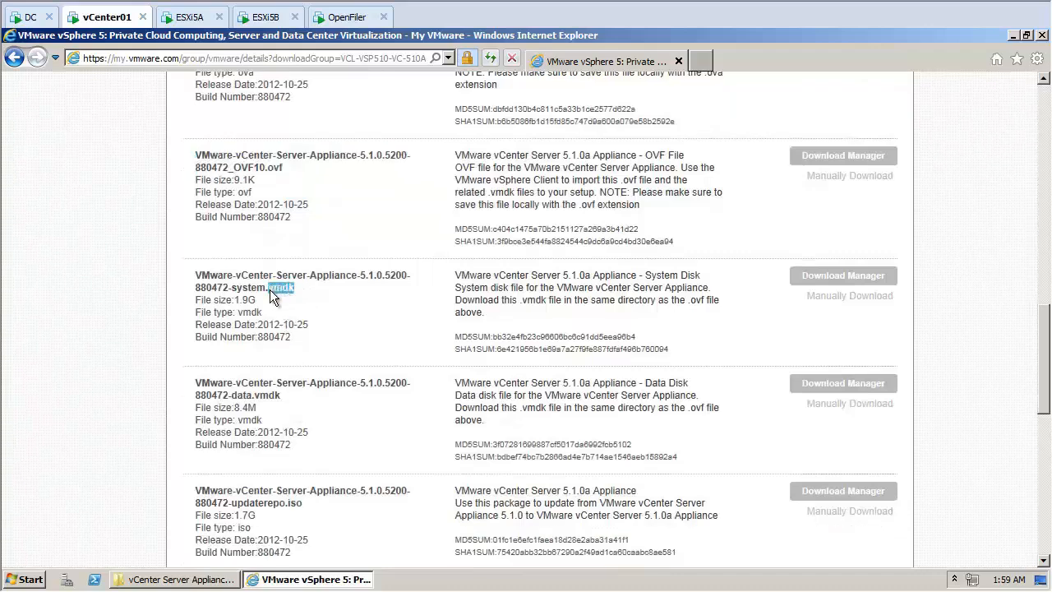
drag(292, 396, 254, 395)
scroll(299, 448, down, 2)
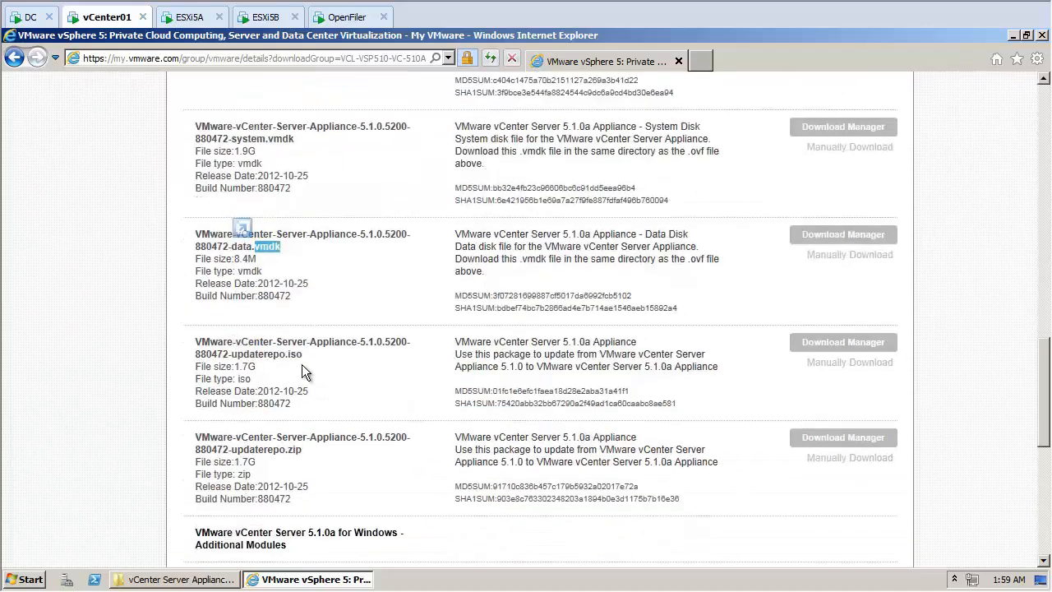
drag(315, 353, 295, 354)
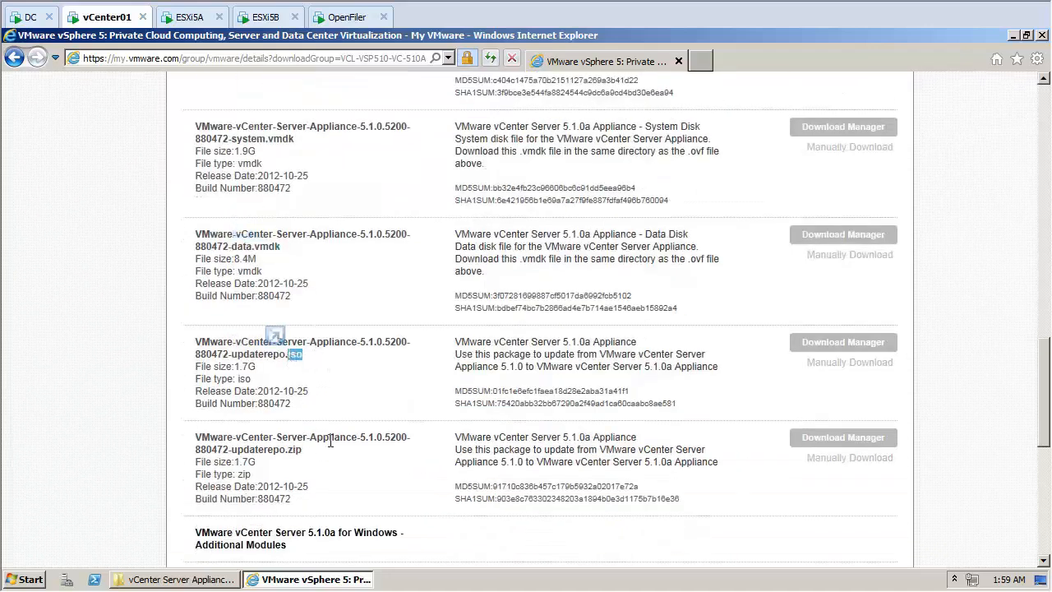
drag(313, 450, 287, 450)
scroll(309, 419, down, 2)
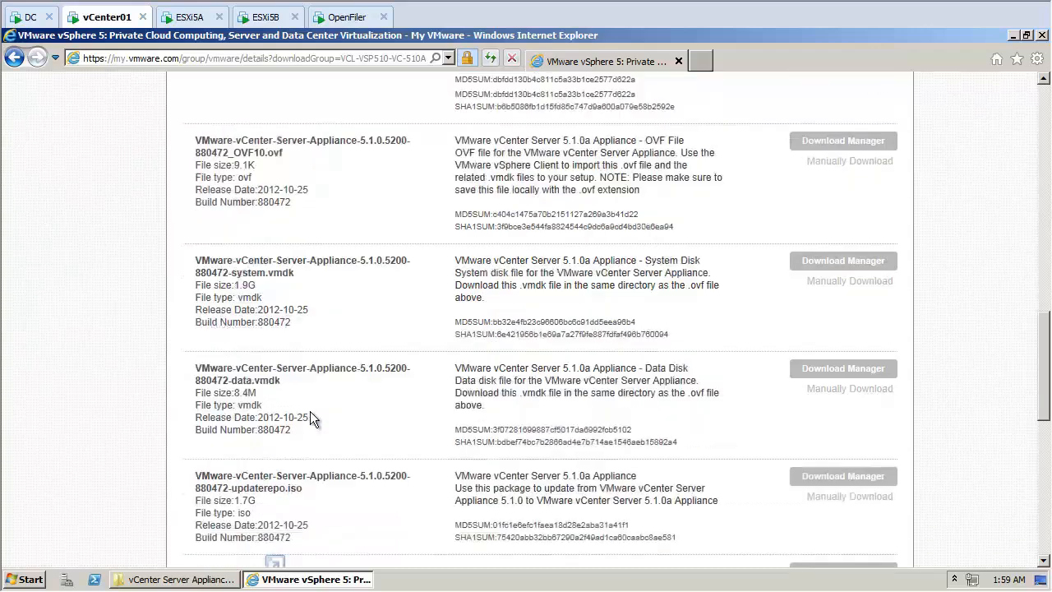
scroll(310, 415, up, 2)
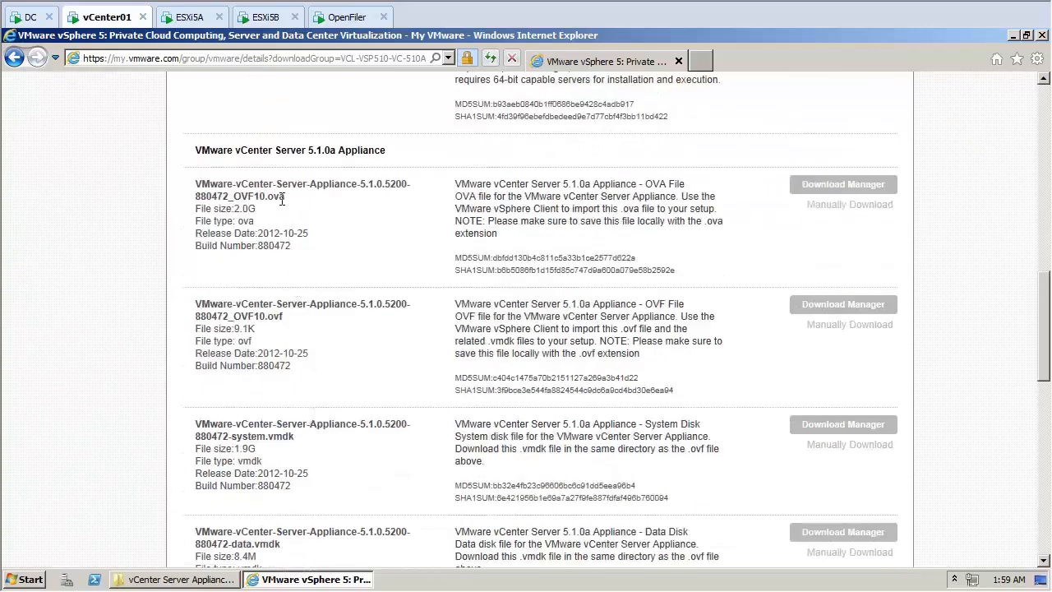
drag(269, 197, 286, 197)
drag(269, 317, 291, 318)
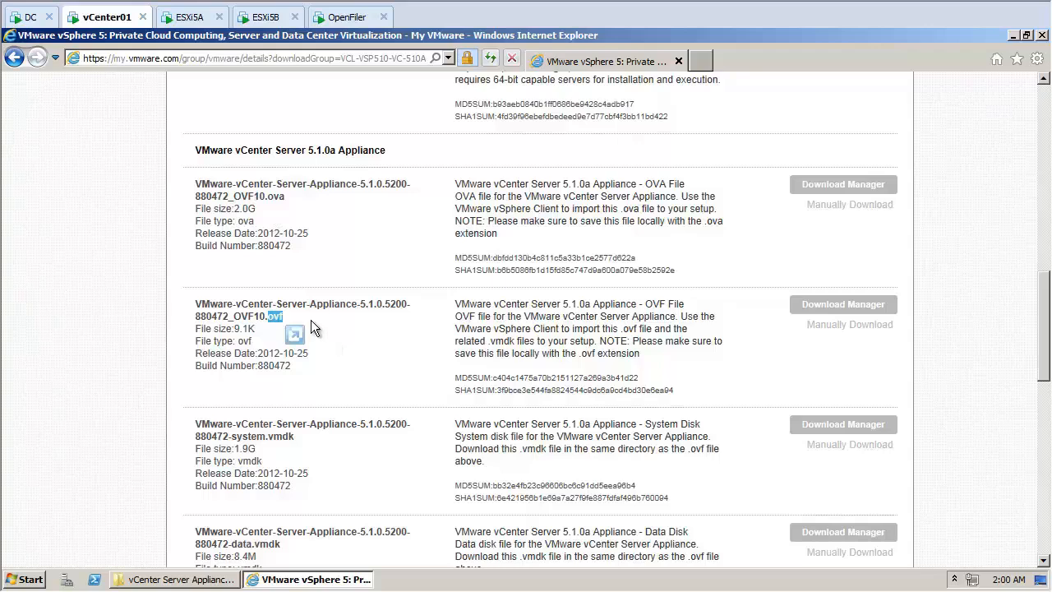
- Close the browser and check the details of the OVA and OVF files in the local vCenter Server Appliance 5.1.0a folder
click(1041, 35)
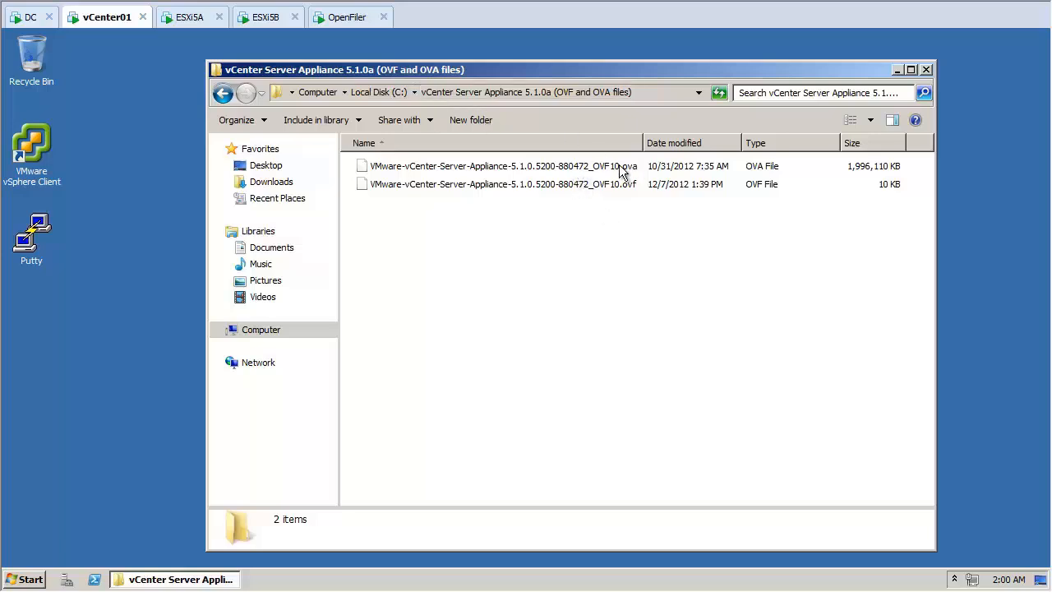
click(586, 172)
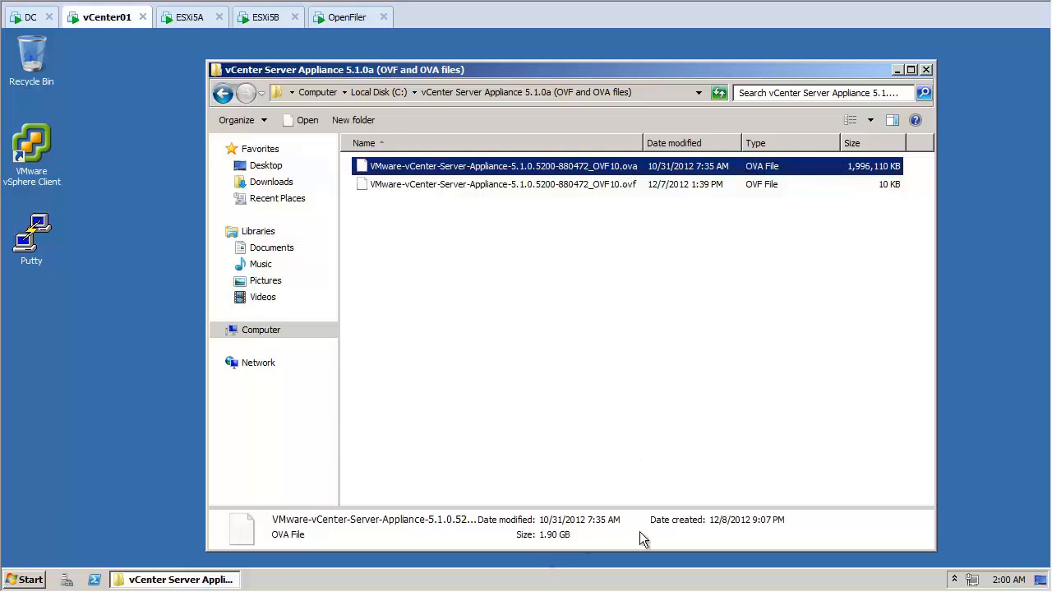
click(587, 184)
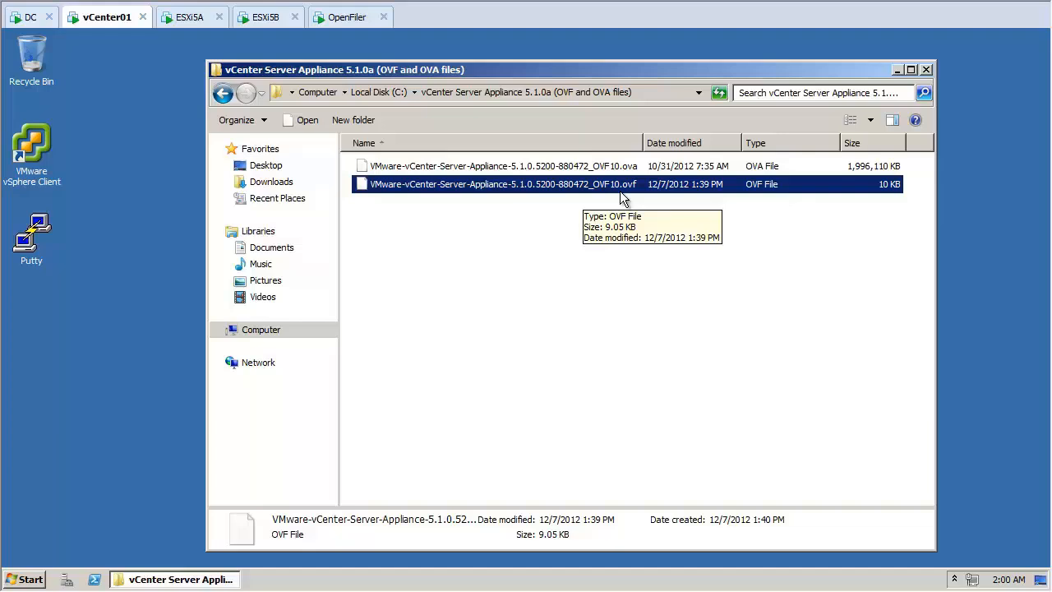
- Check the type, size and modification date of the OVA file in the appliance folder
click(612, 170)
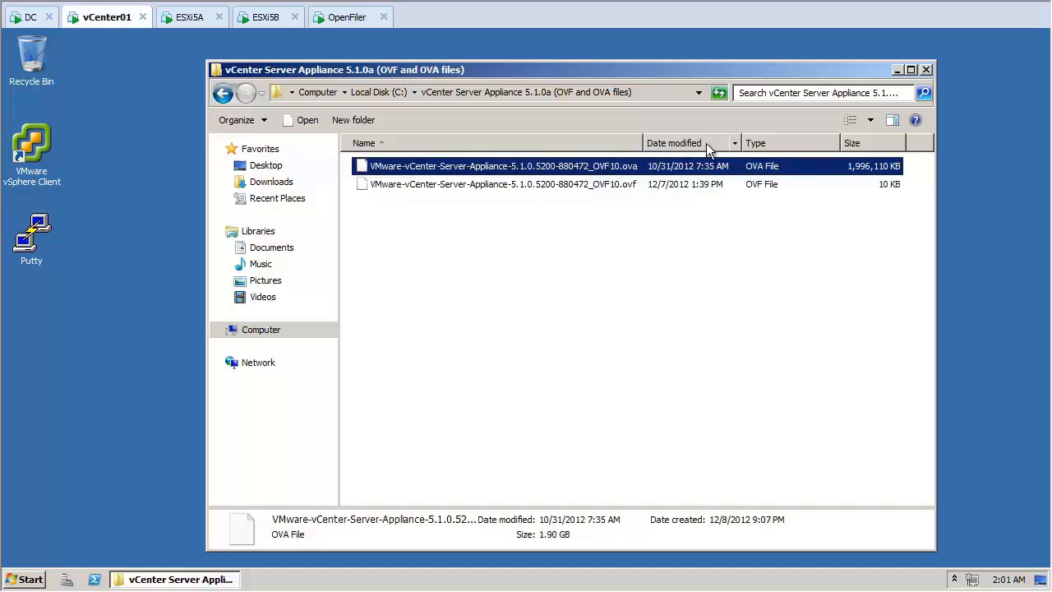
click(598, 211)
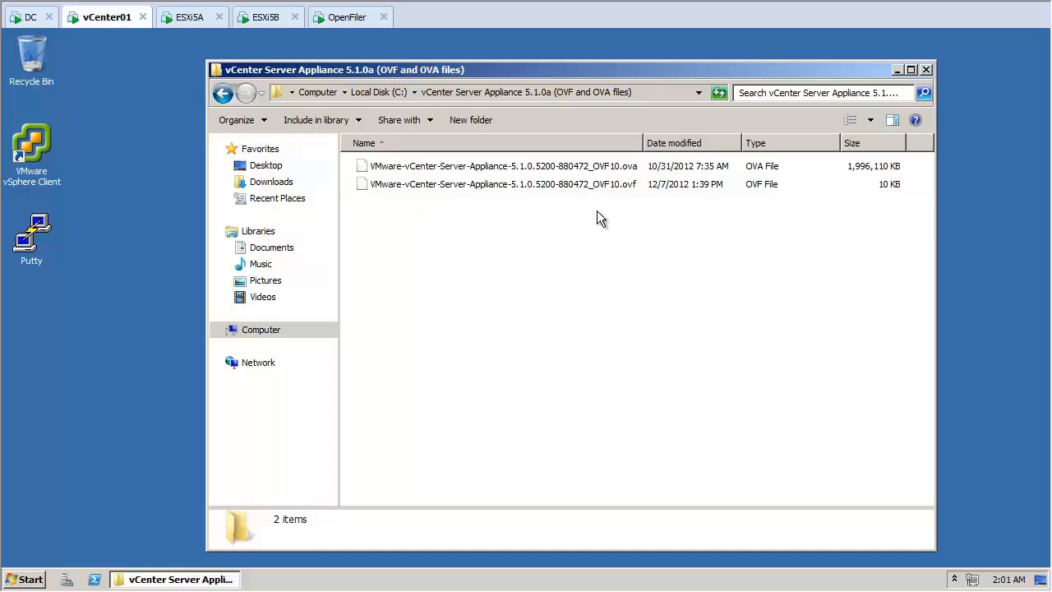
click(110, 180)
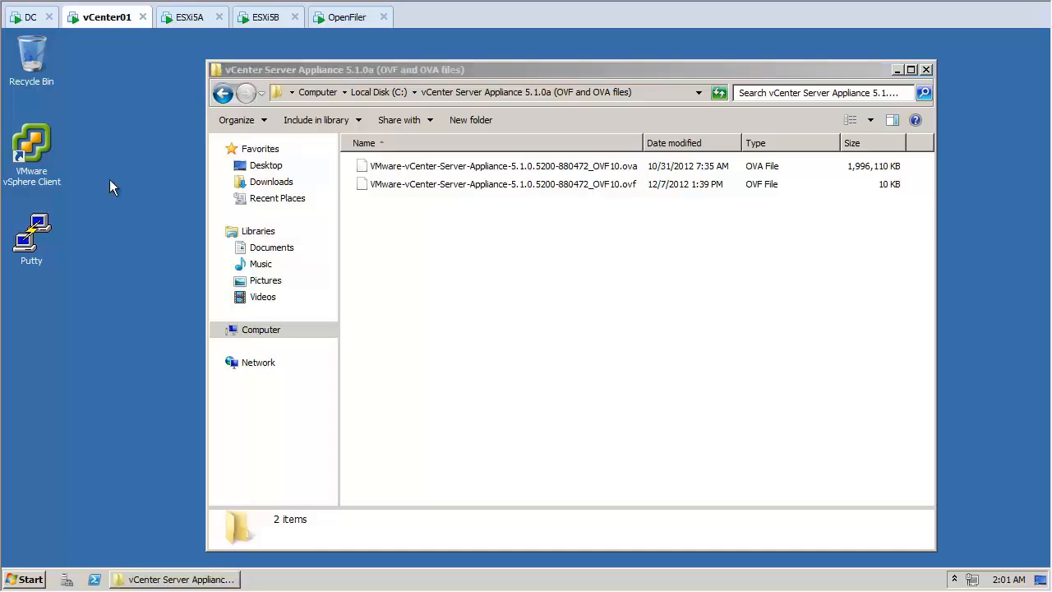
- Open the VMware vSphere Client and log in to vCenter01.lifemusictech.local with the Windows session credentials
click(45, 180)
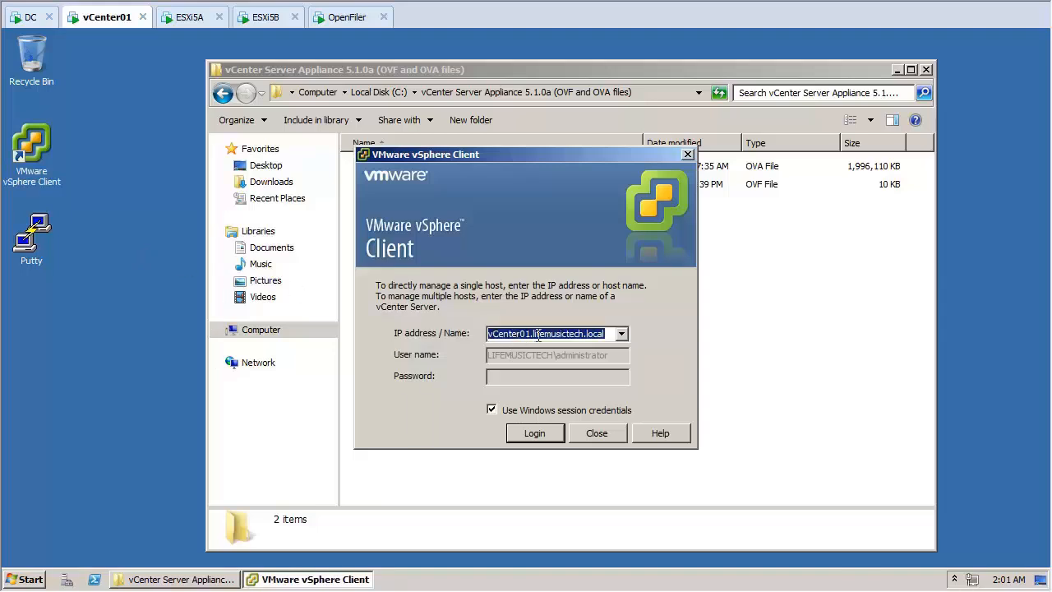
click(530, 333)
double_click(517, 334)
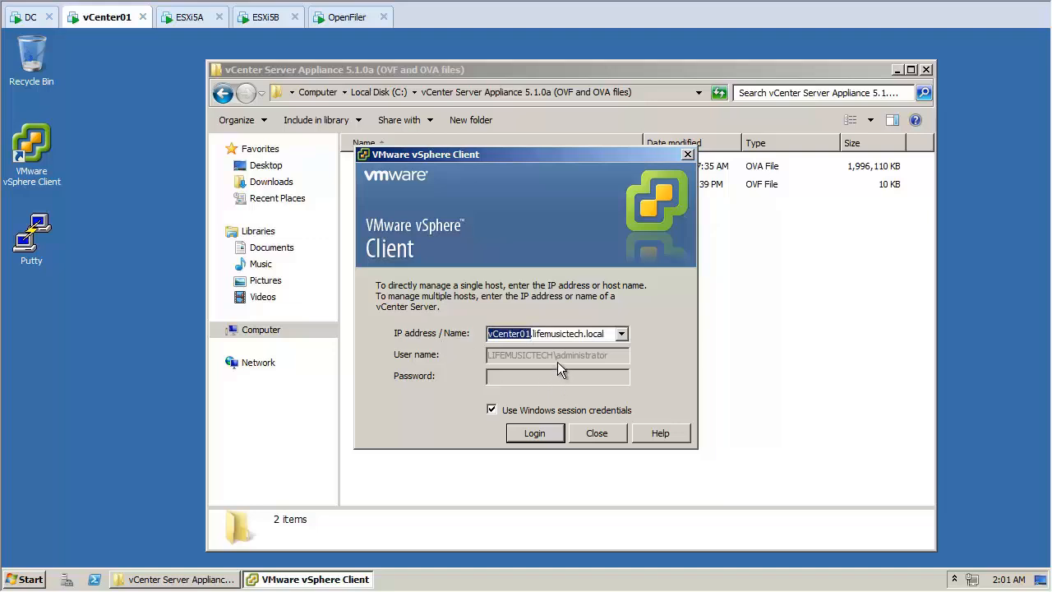
click(541, 433)
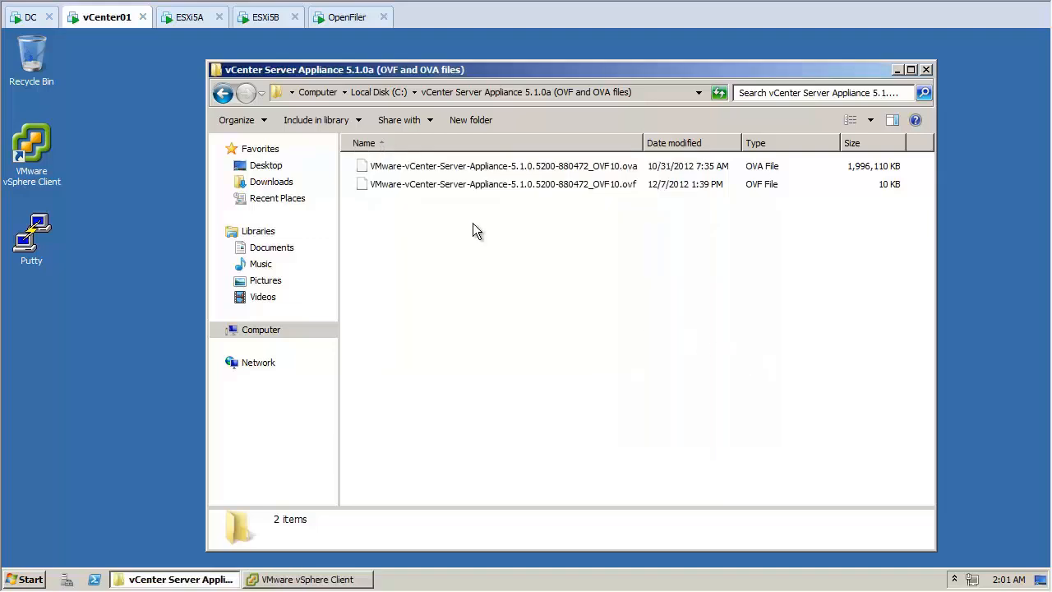
click(444, 189)
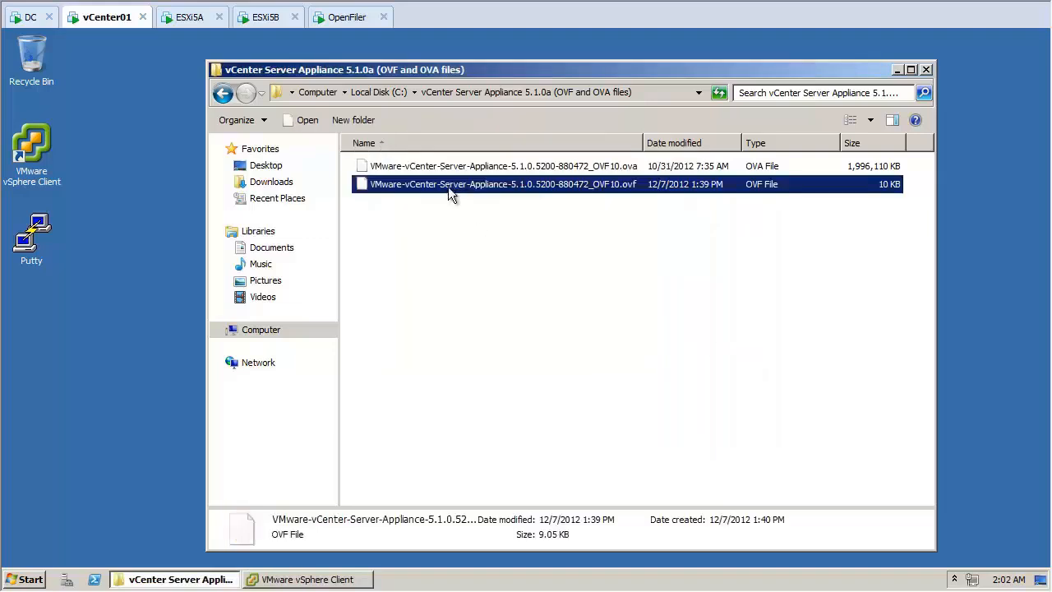
click(346, 582)
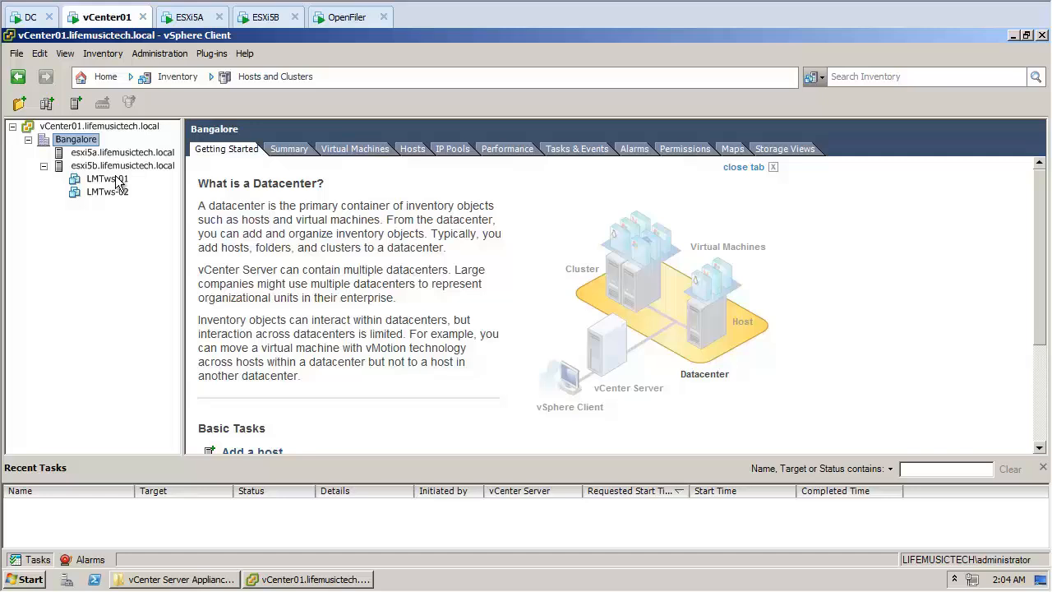
- Start deploying an OVF template and browse for its source in the vCenter Server Appliance 5.1.0a folder on Local Disk (C:)
click(17, 53)
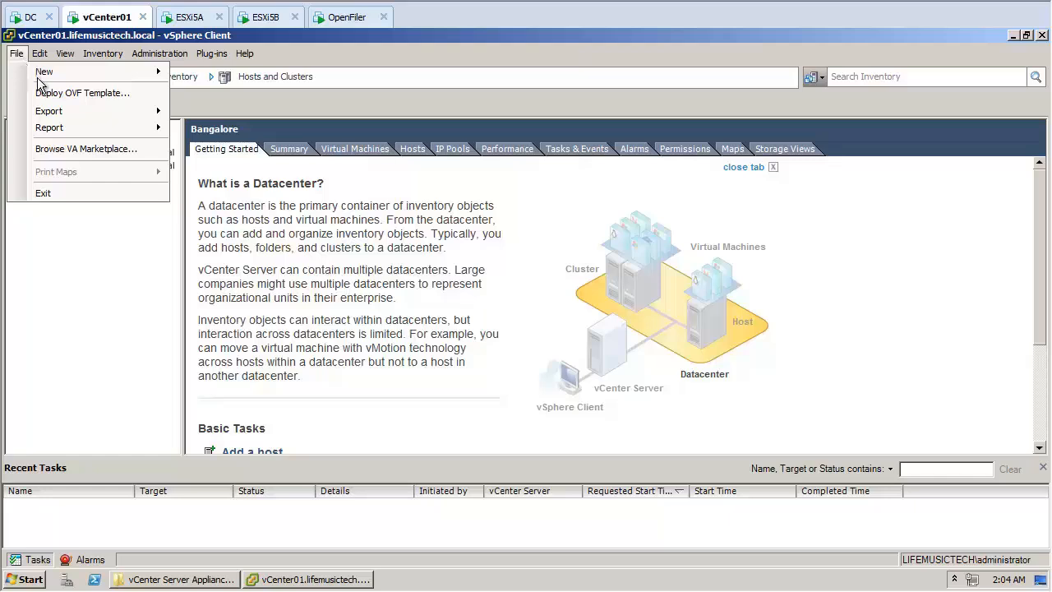
click(80, 94)
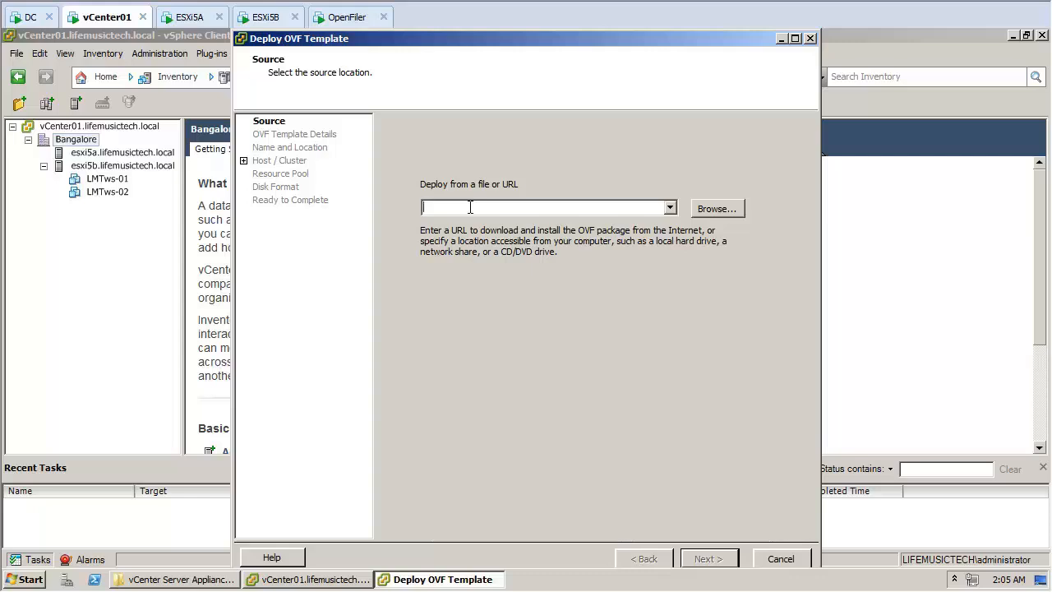
click(731, 208)
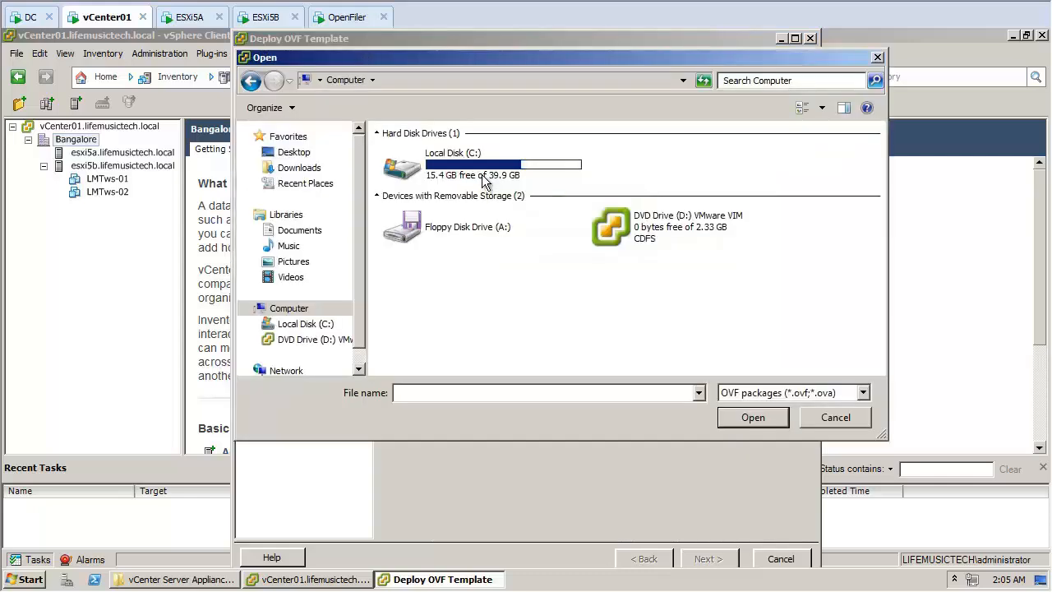
double_click(483, 180)
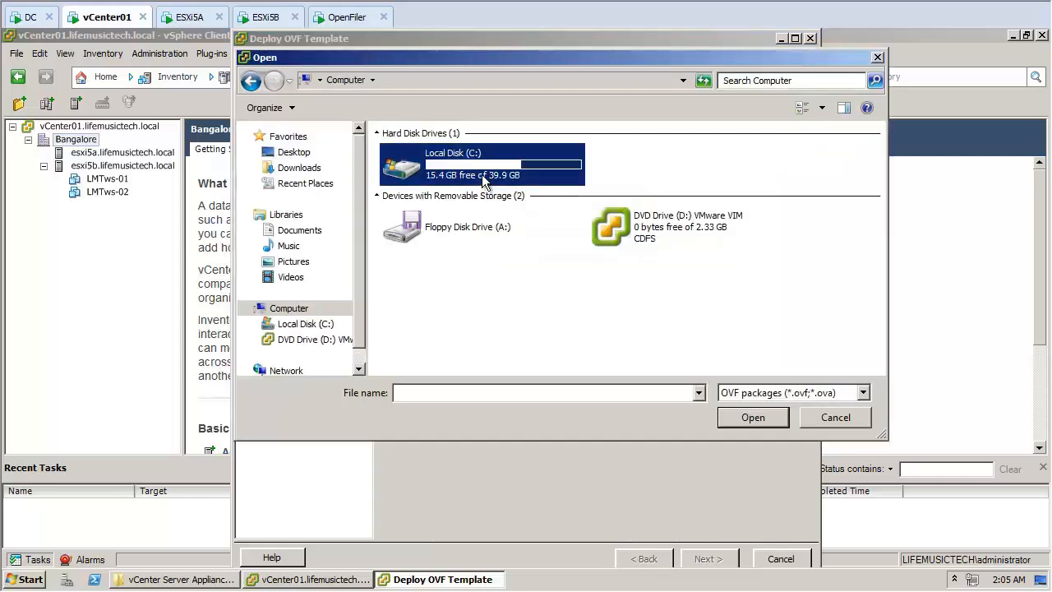
click(456, 244)
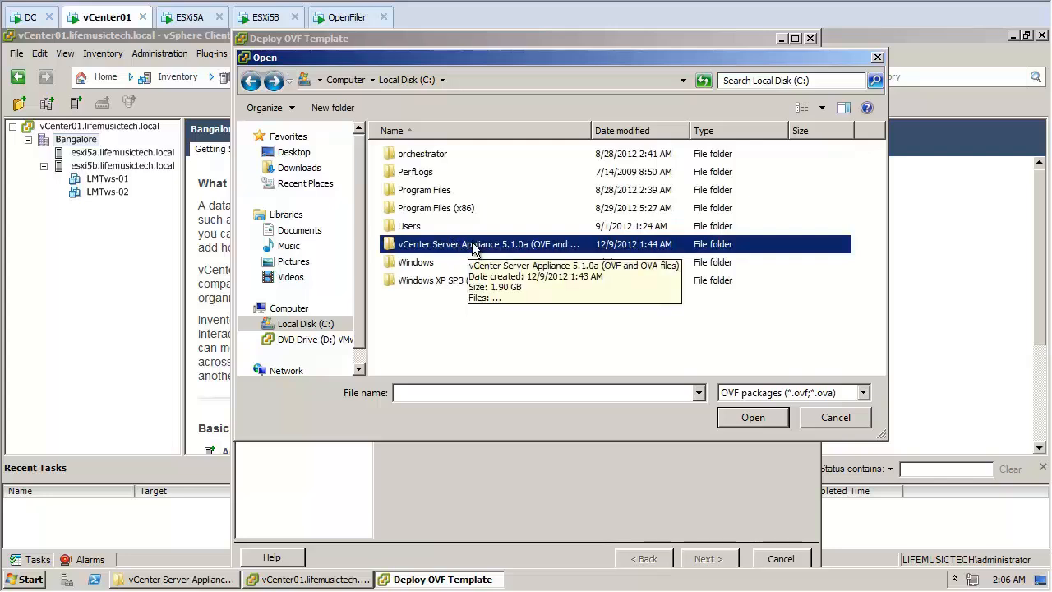
double_click(472, 244)
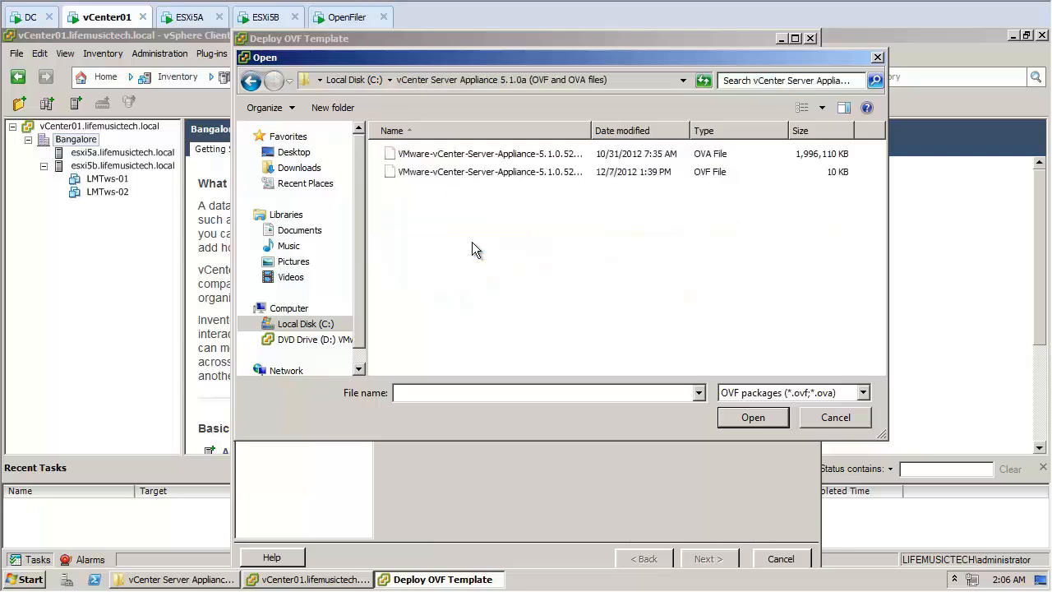
- Choose VMware-vCenter-Server-Appliance-5.1.0.5200-880472_OVF10.ovf as the deployment source and accept the template details
double_click(592, 130)
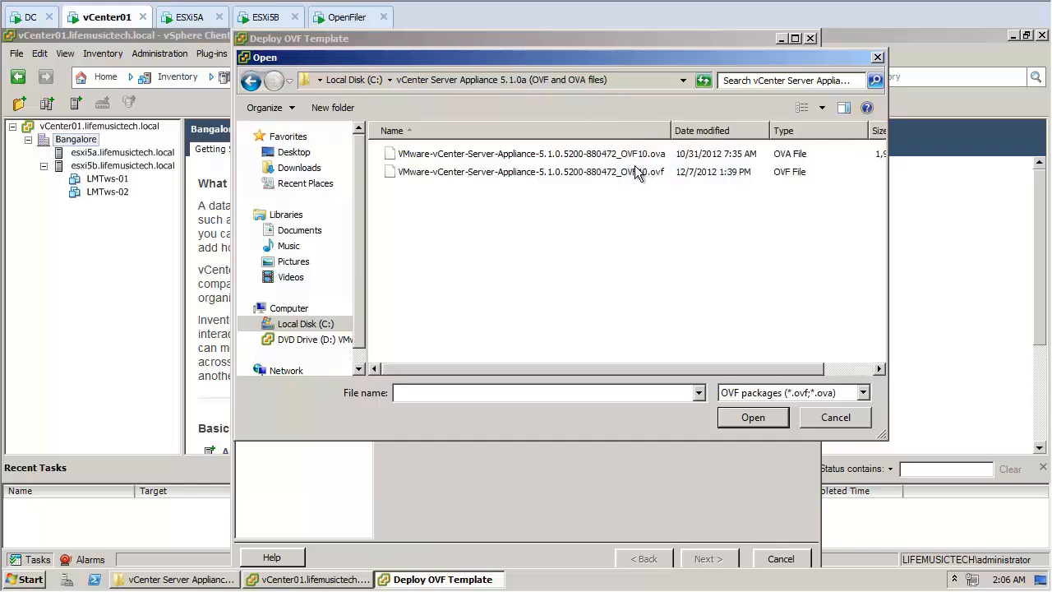
click(631, 153)
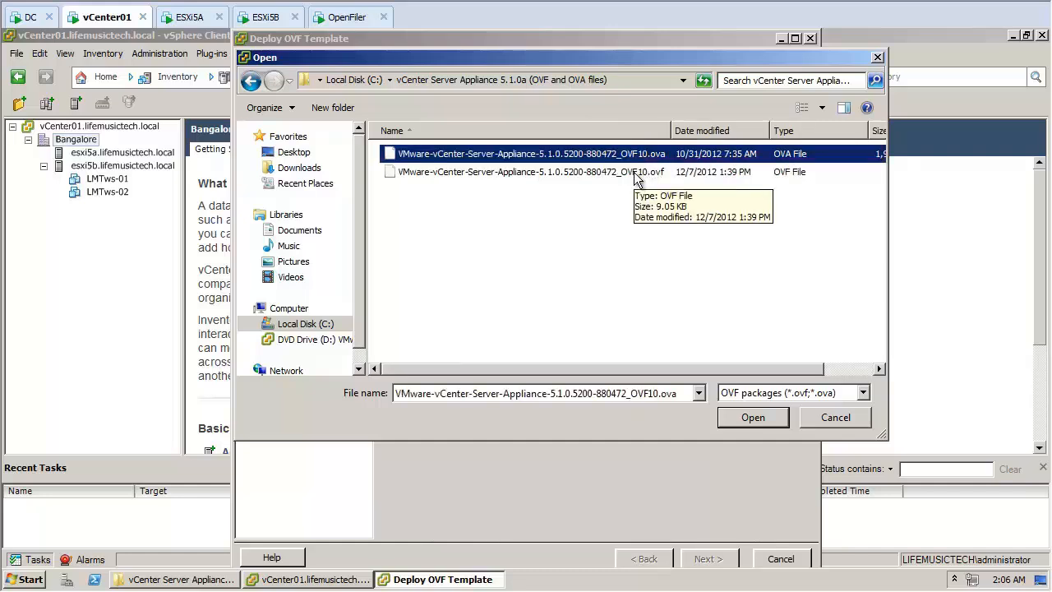
click(633, 171)
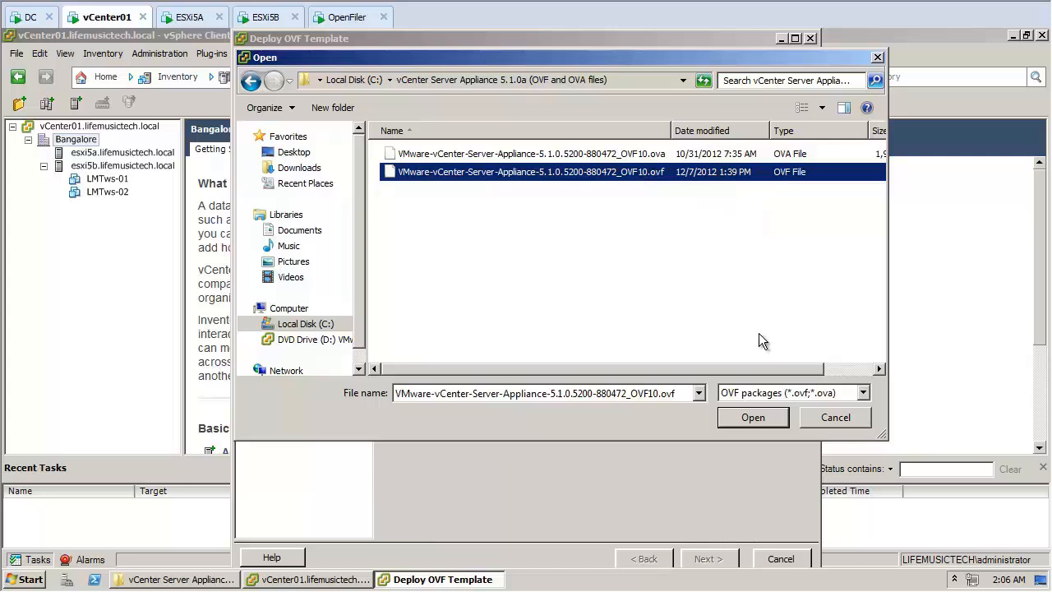
click(761, 419)
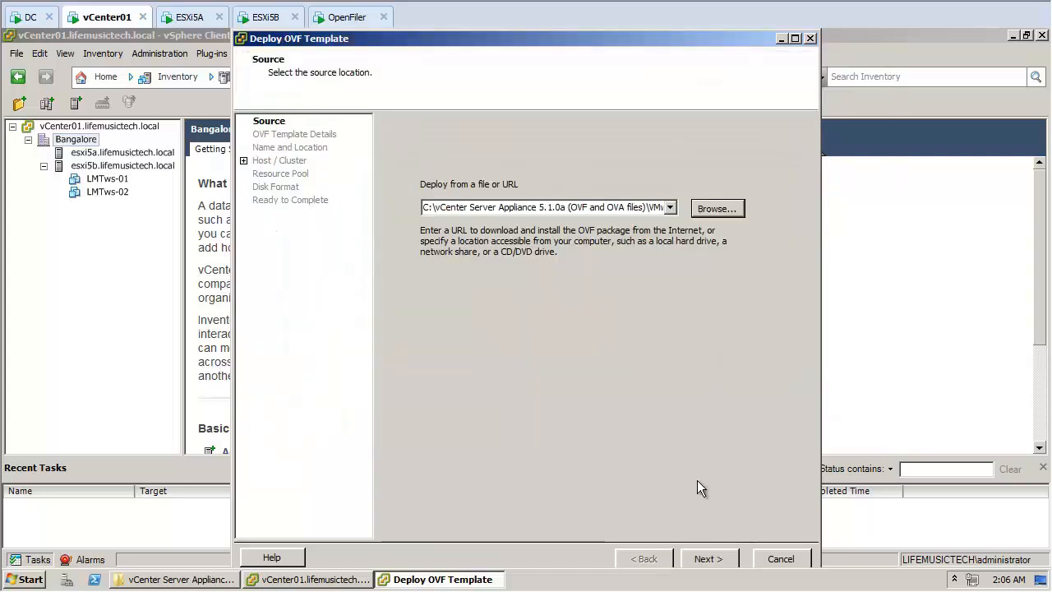
click(712, 559)
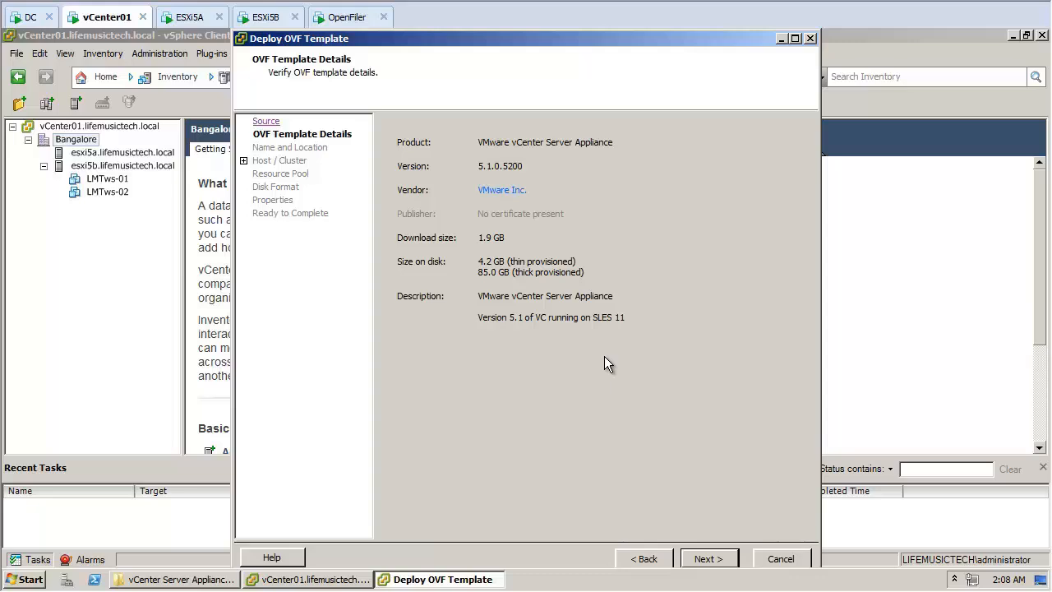
click(726, 559)
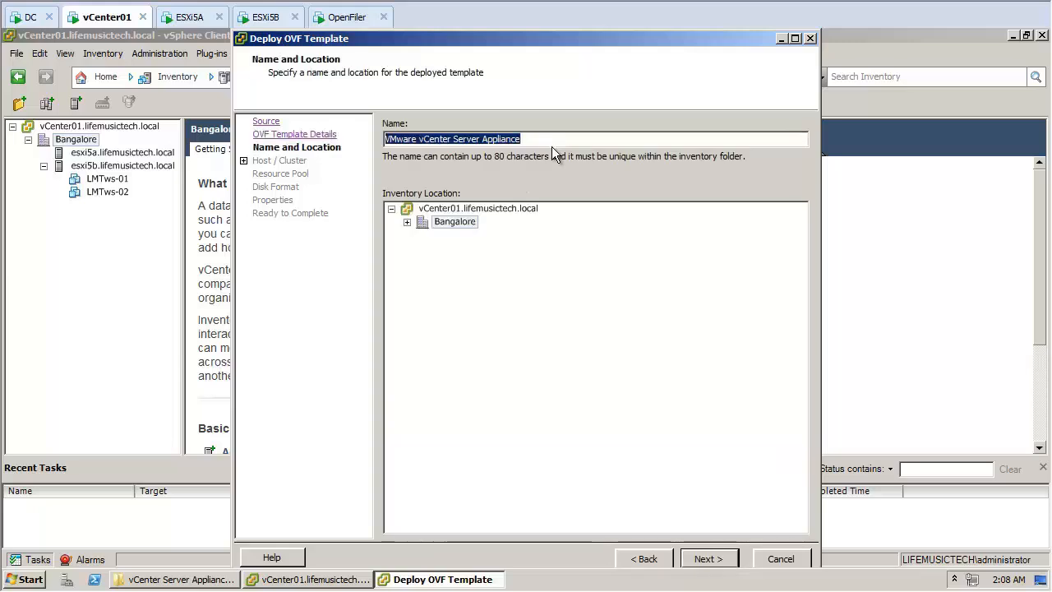
- Name the appliance vCenter02, place it in the Bangalore datacenter and assign it to host esxi5a.lifemusictech.local
text(vCenter02)
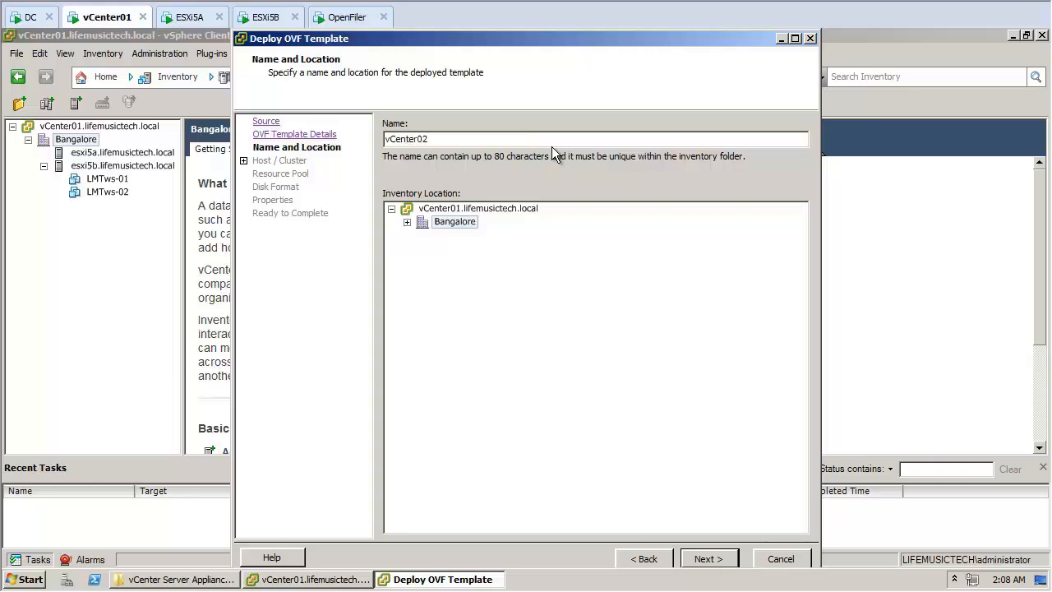
click(409, 223)
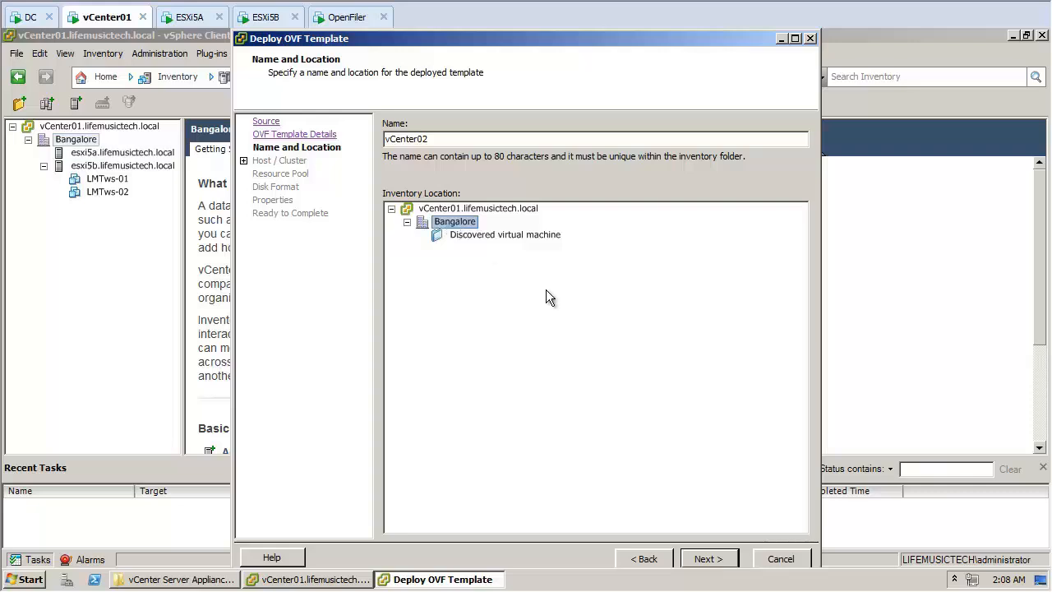
click(726, 563)
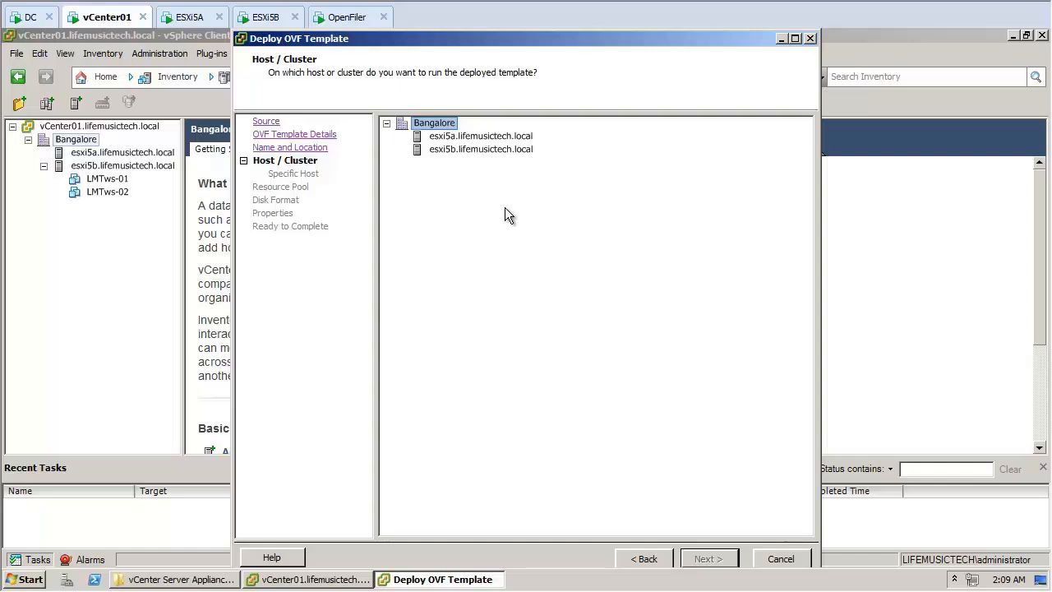
click(492, 138)
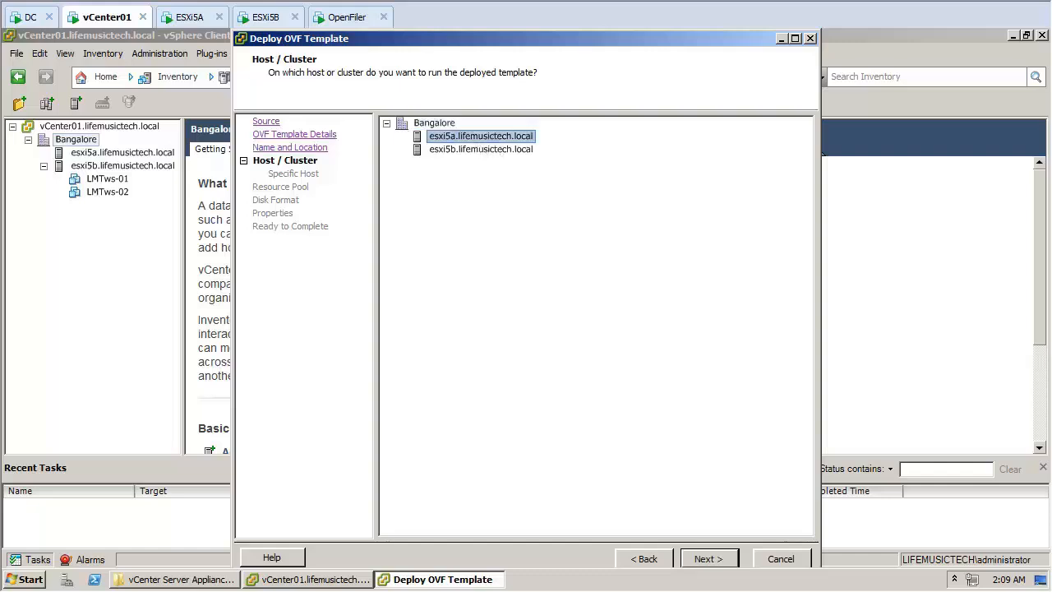
click(707, 561)
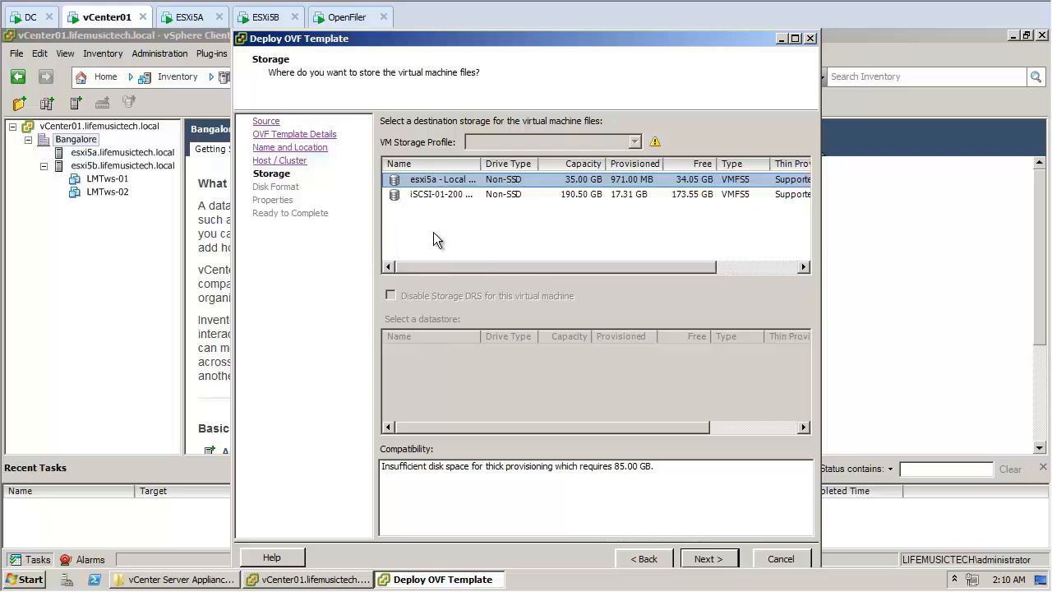
- Store the appliance on the iSCSI-01-200 GB datastore with the Thin Provision disk format
click(461, 197)
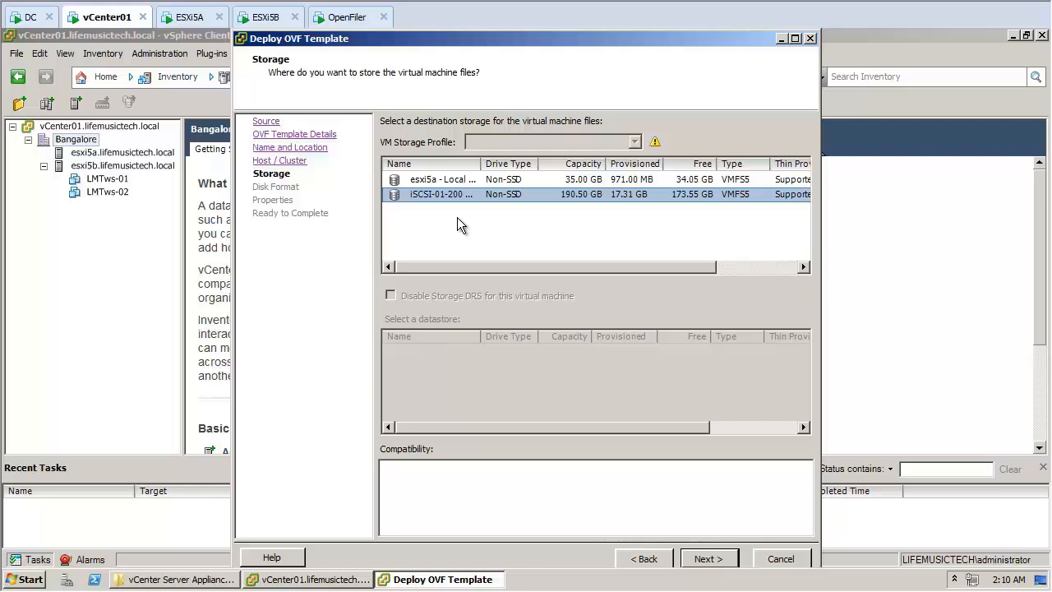
click(452, 181)
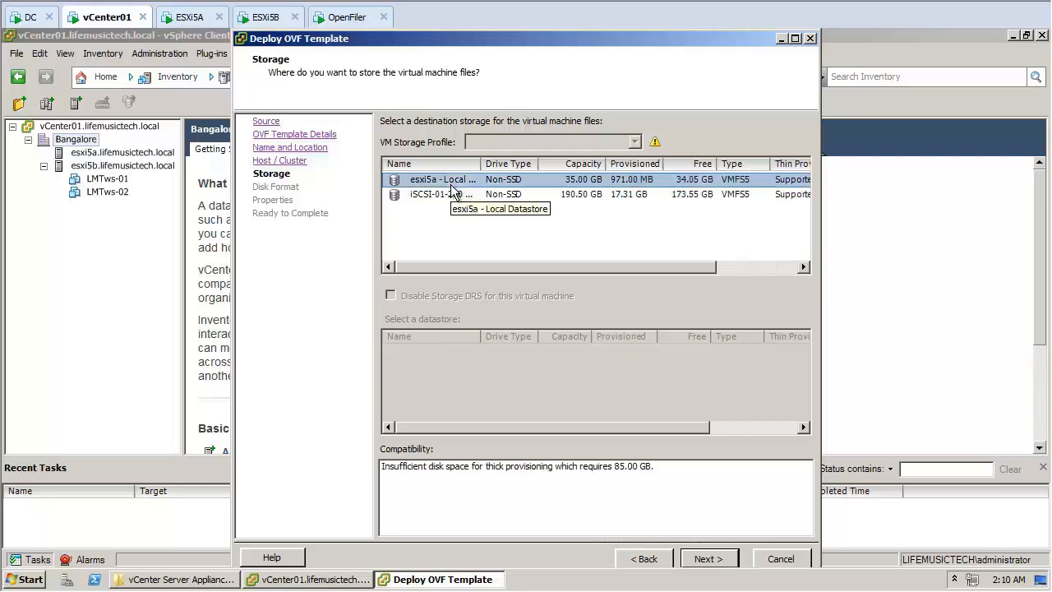
click(450, 195)
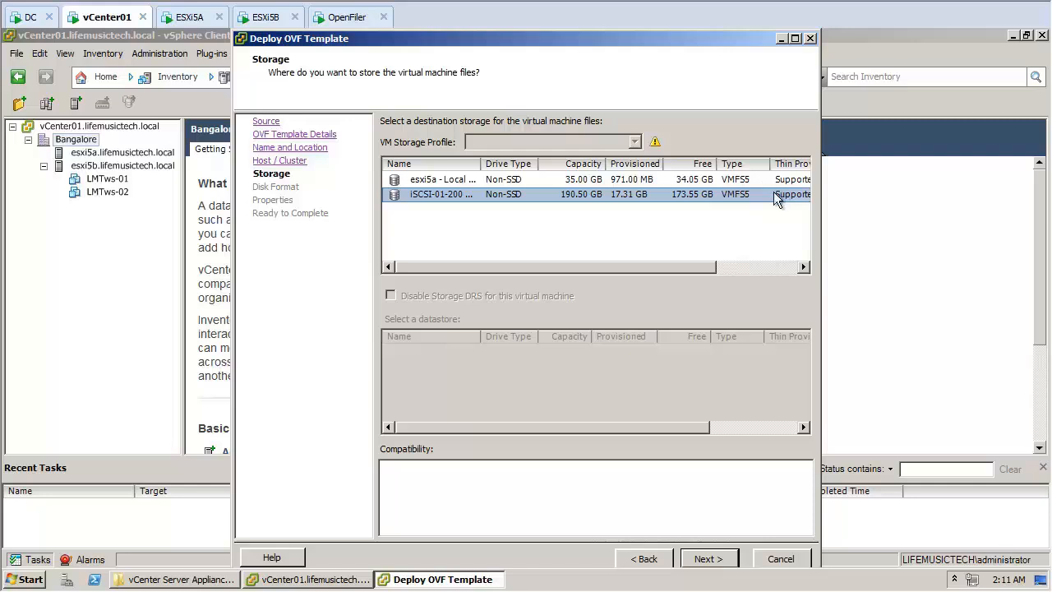
click(729, 559)
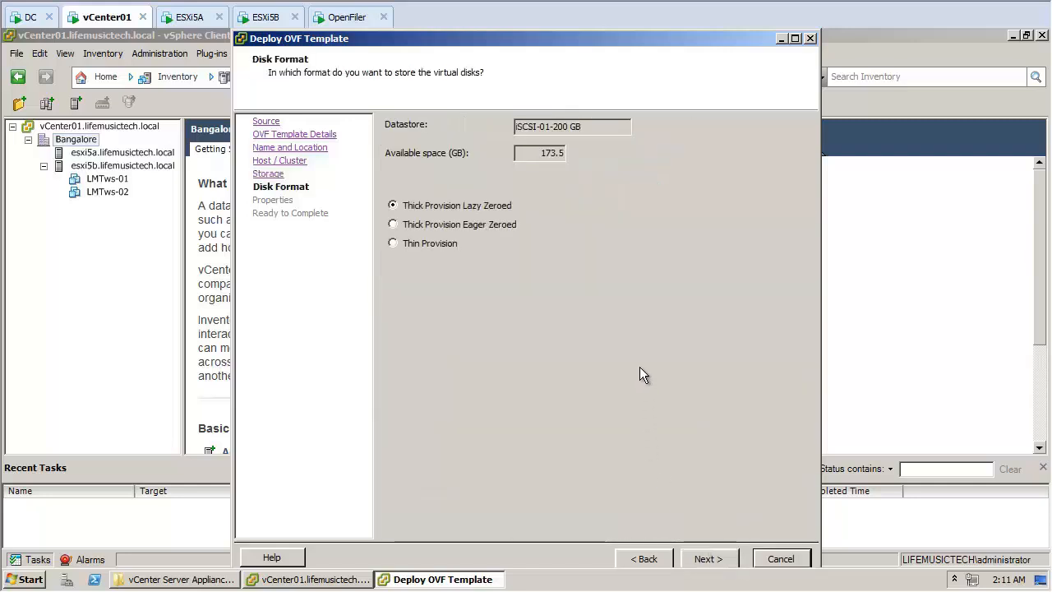
click(420, 243)
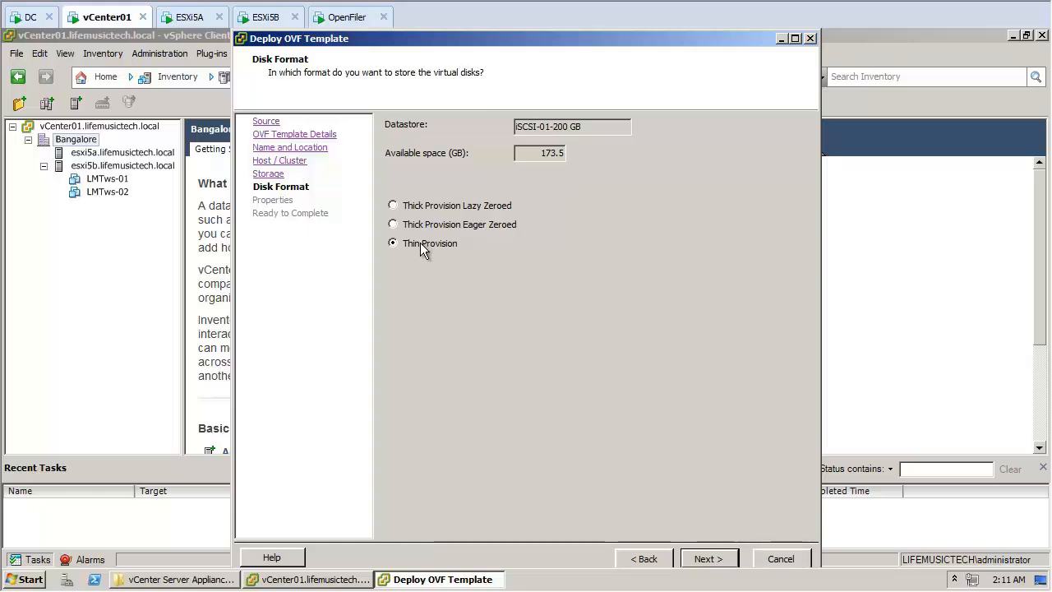
click(723, 562)
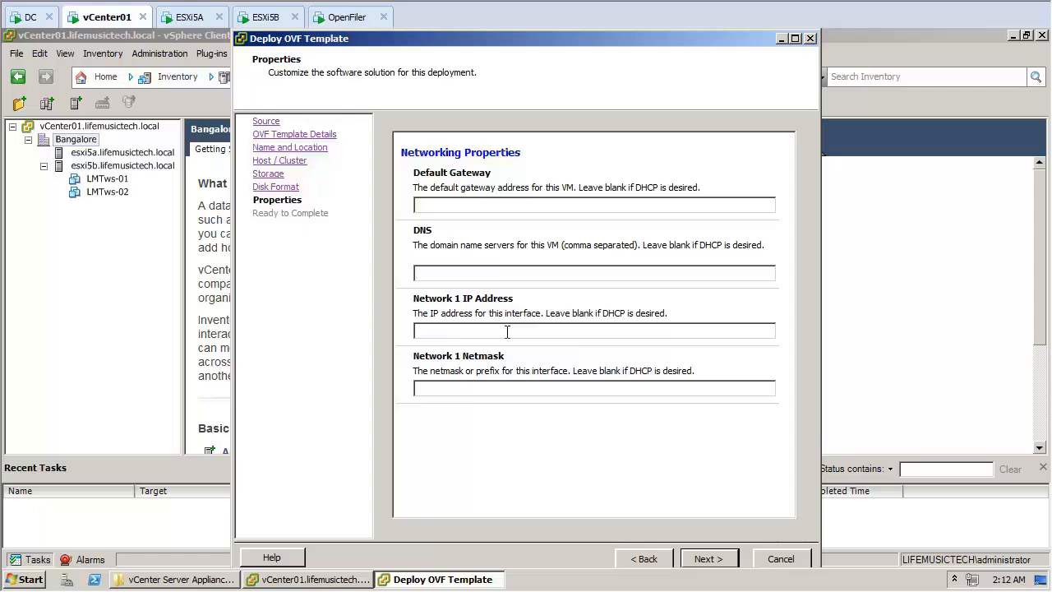
- Set the appliance's DNS to 192.168.10.1, Network 1 IP address to 192.168.10.7 and netmask to 255.255.255.0, leaving the gateway blank
text(192.168.10.1)
click(507, 331)
text(192.168)
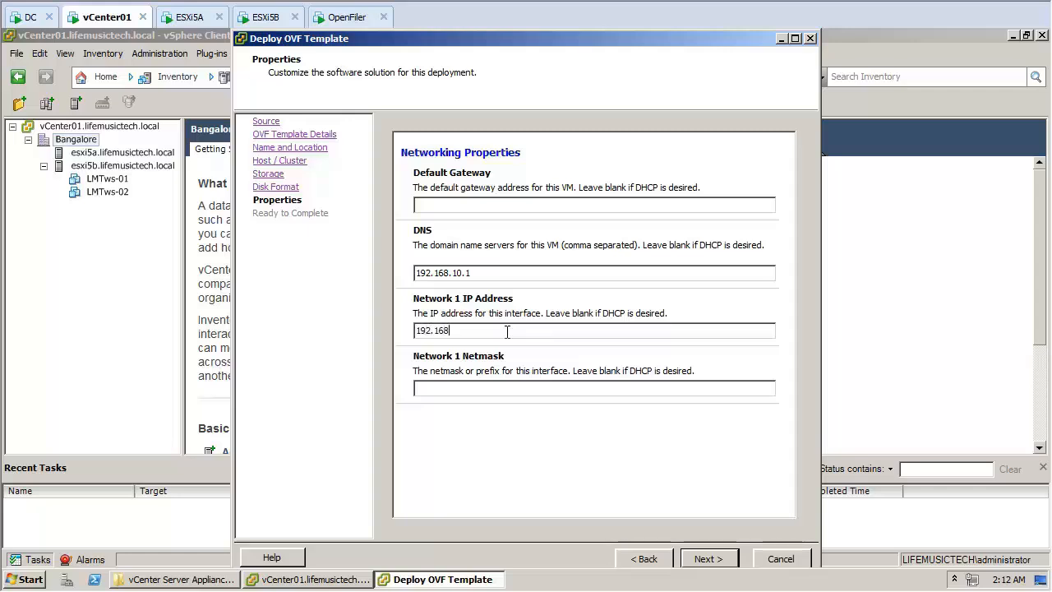
text(.10.7)
key(Tab)
text(255.255.255.0)
click(706, 559)
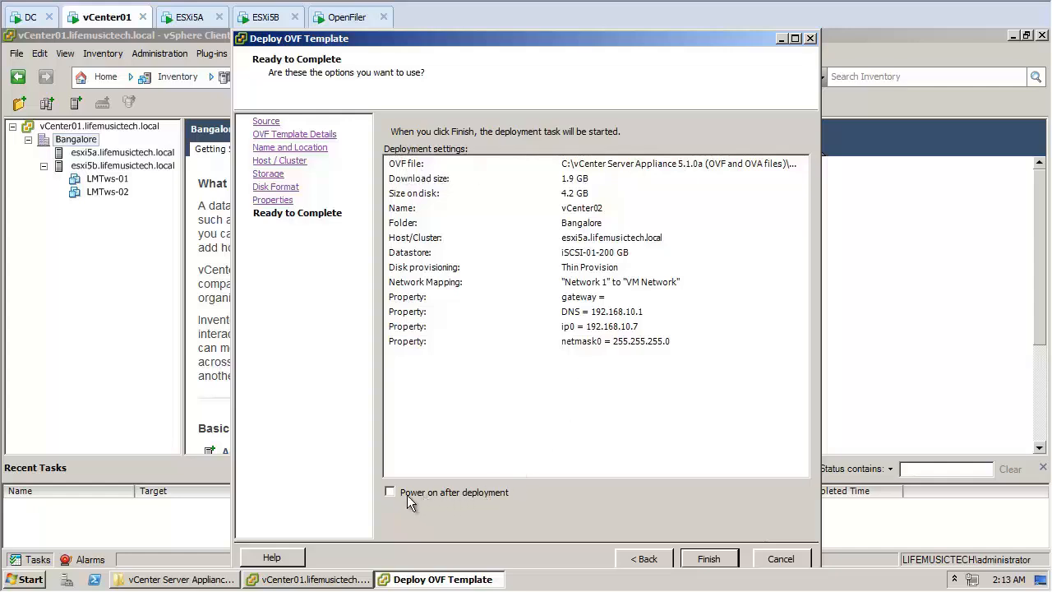
- Set the appliance to power on after deployment and start deploying vCenter02
click(480, 489)
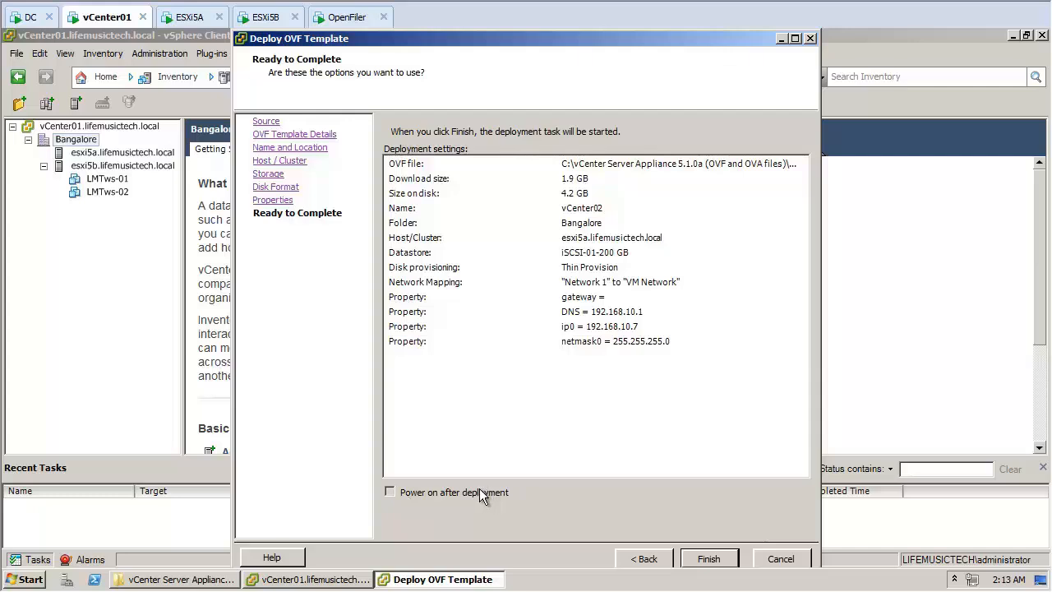
click(725, 558)
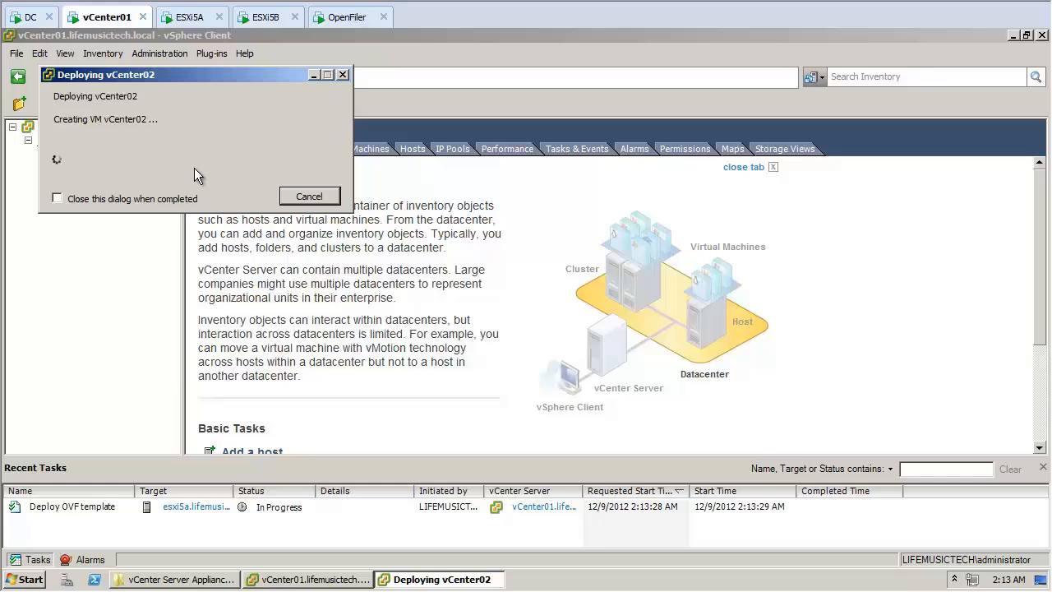
- Abort the running vCenter02 deployment
click(283, 201)
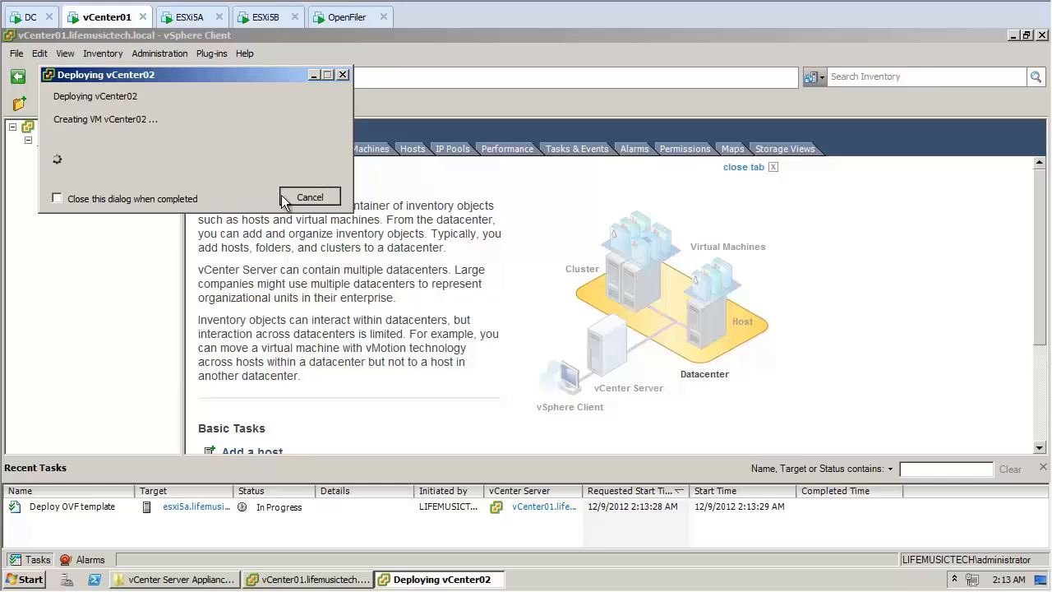
click(558, 353)
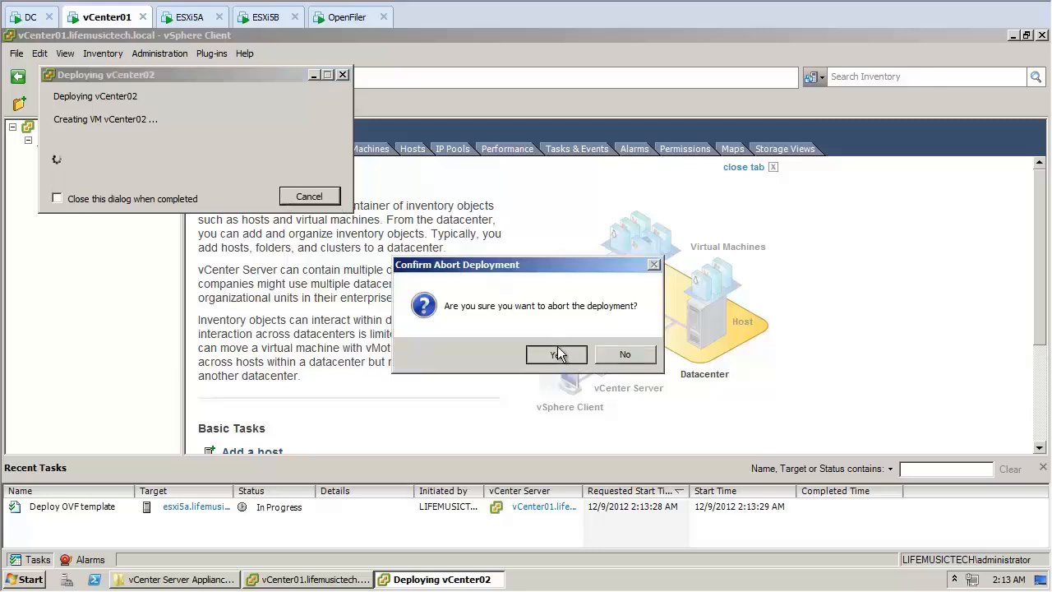
- Start a new OVF template deployment from the local VMware-vCenter-Server-Appliance-5.1.0.5200-880472_OVF10.ova file and accept the template details
click(16, 54)
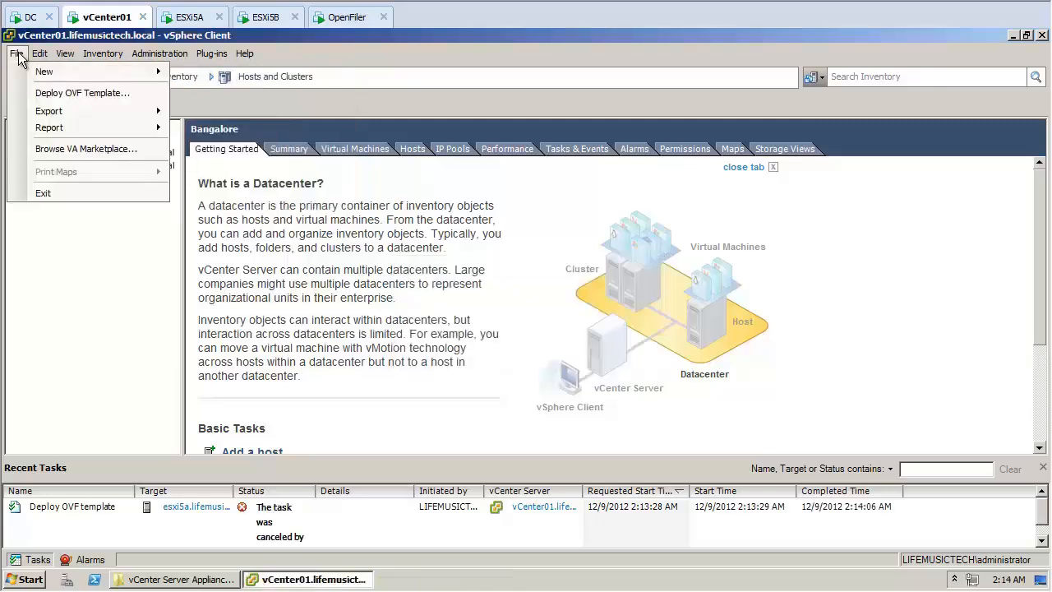
click(154, 97)
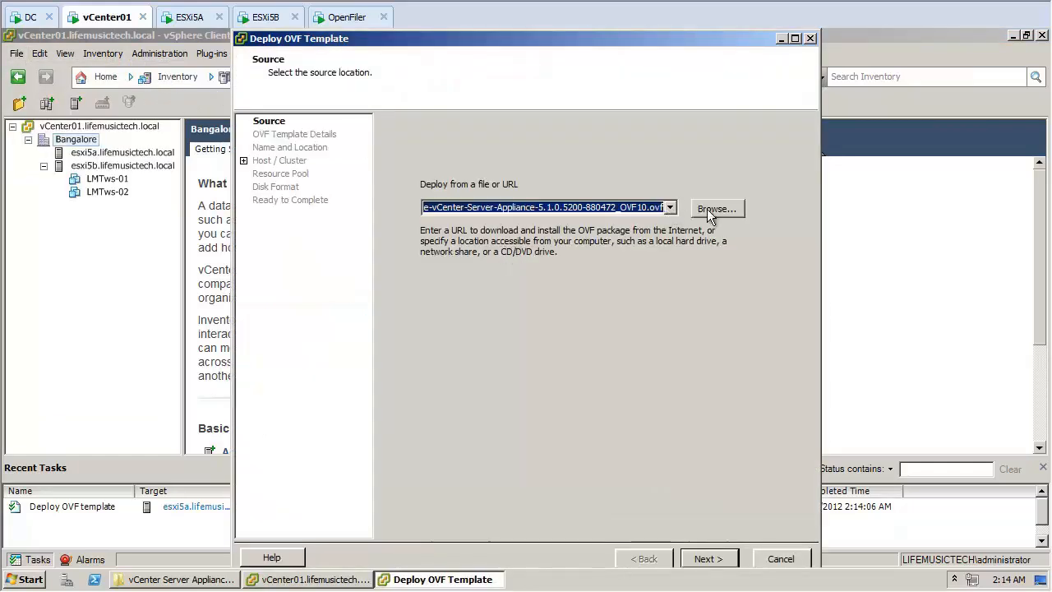
click(717, 210)
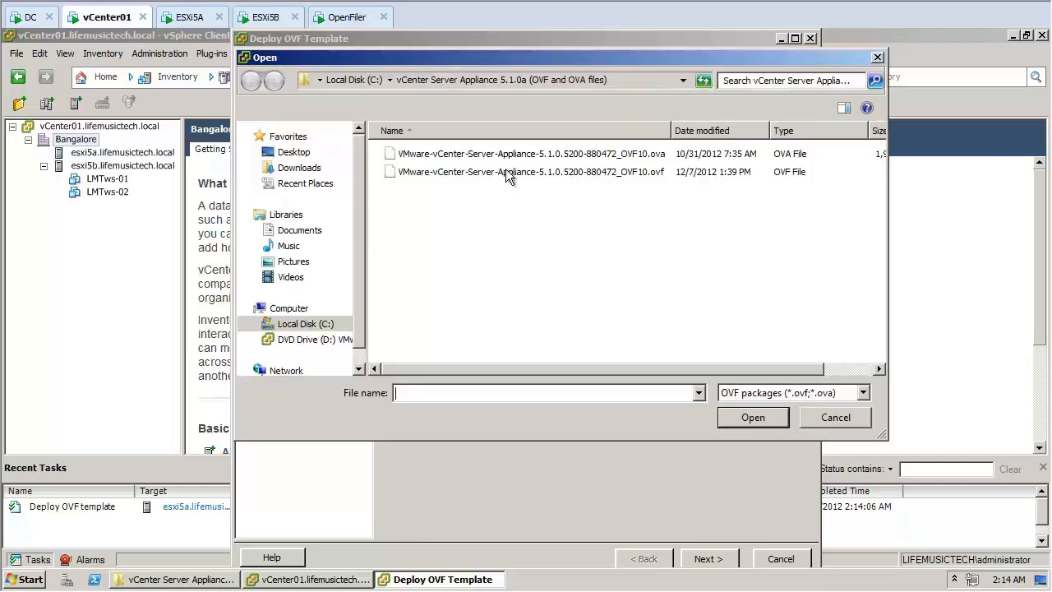
double_click(507, 161)
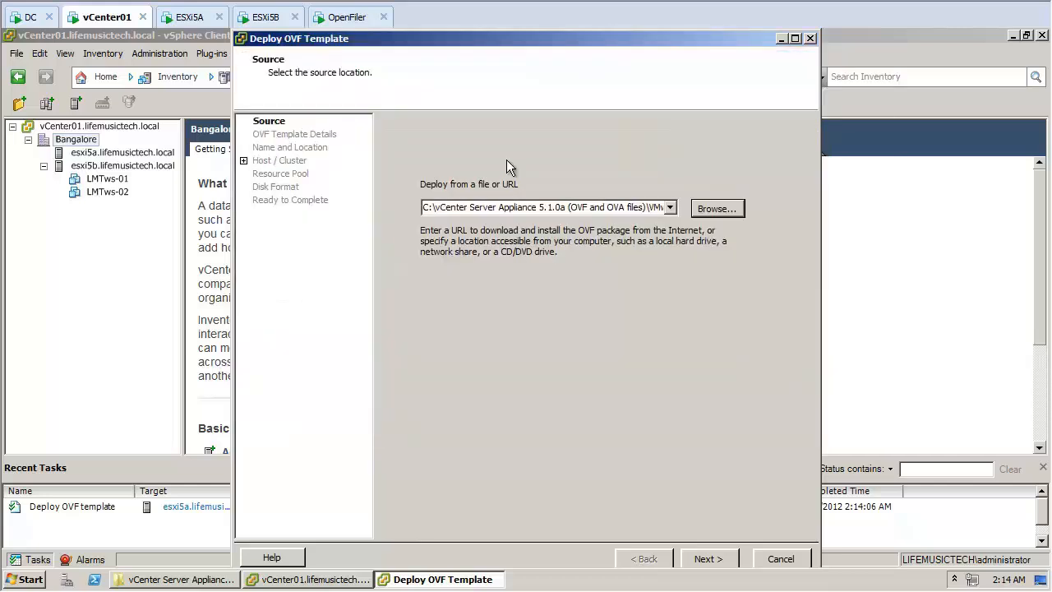
click(713, 559)
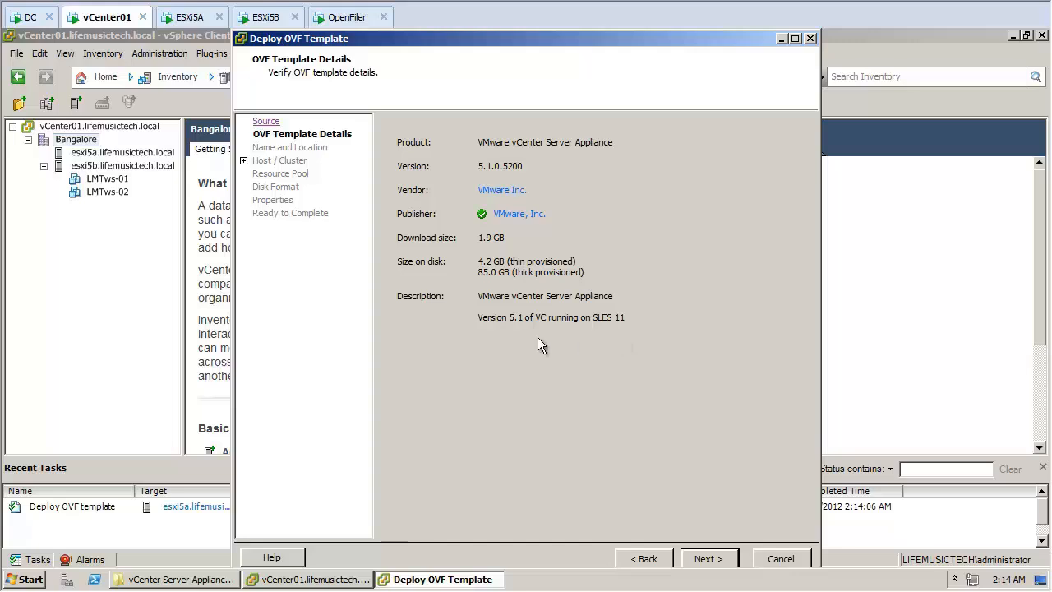
click(727, 557)
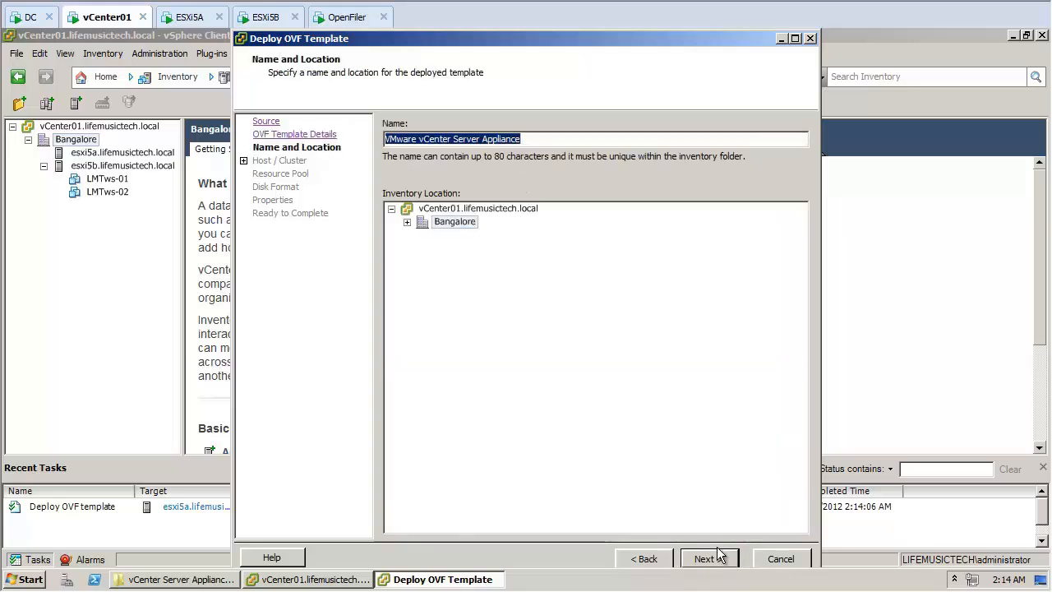
- Name the new deployment vCenter02, place it in the Bangalore datacenter and run it on host esxi5a.lifemusictech.local
text(v)
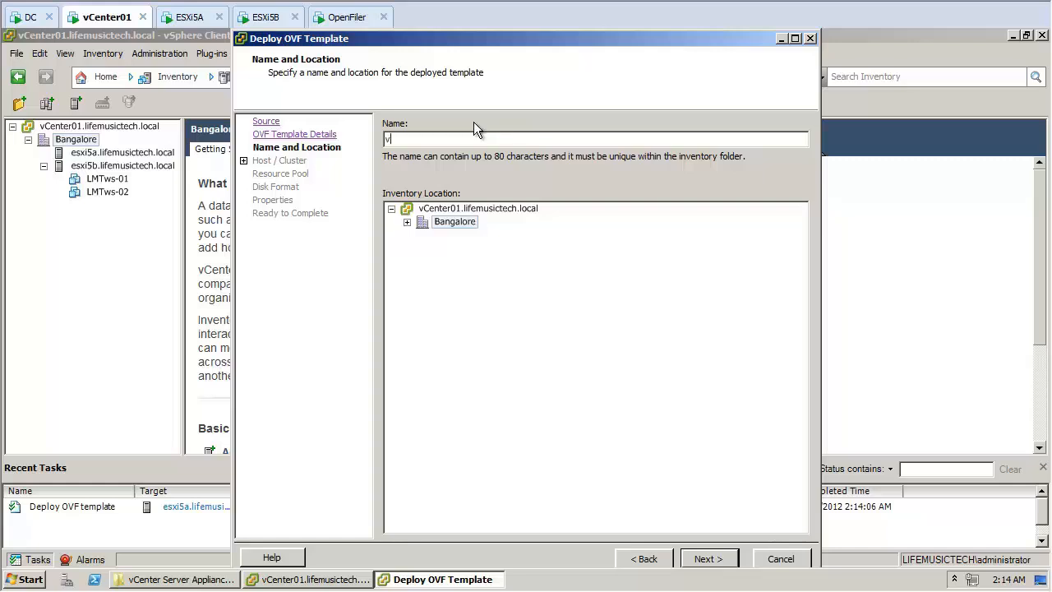
text(Center02)
click(406, 222)
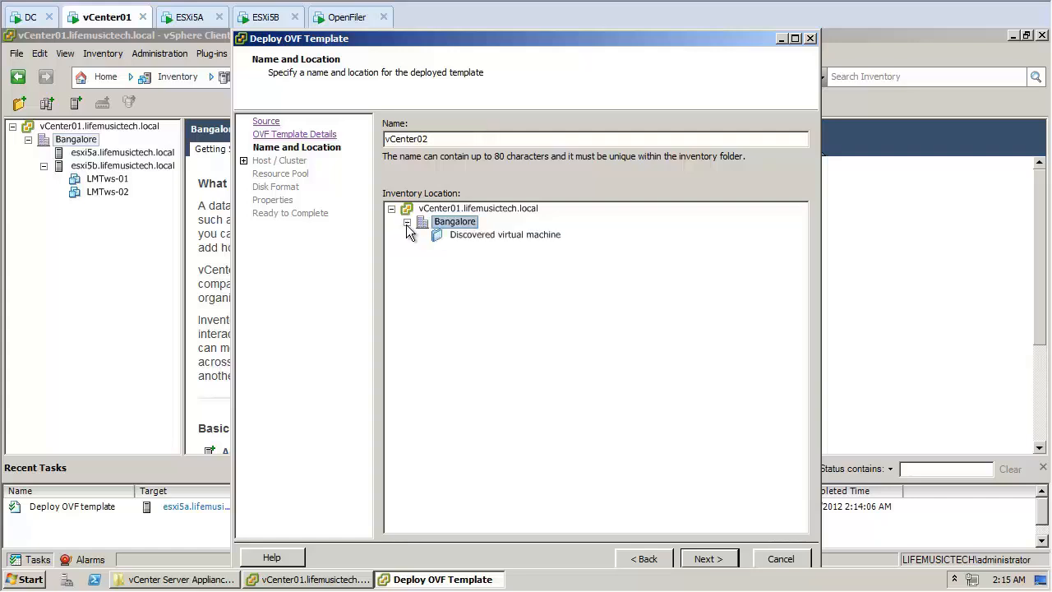
click(709, 559)
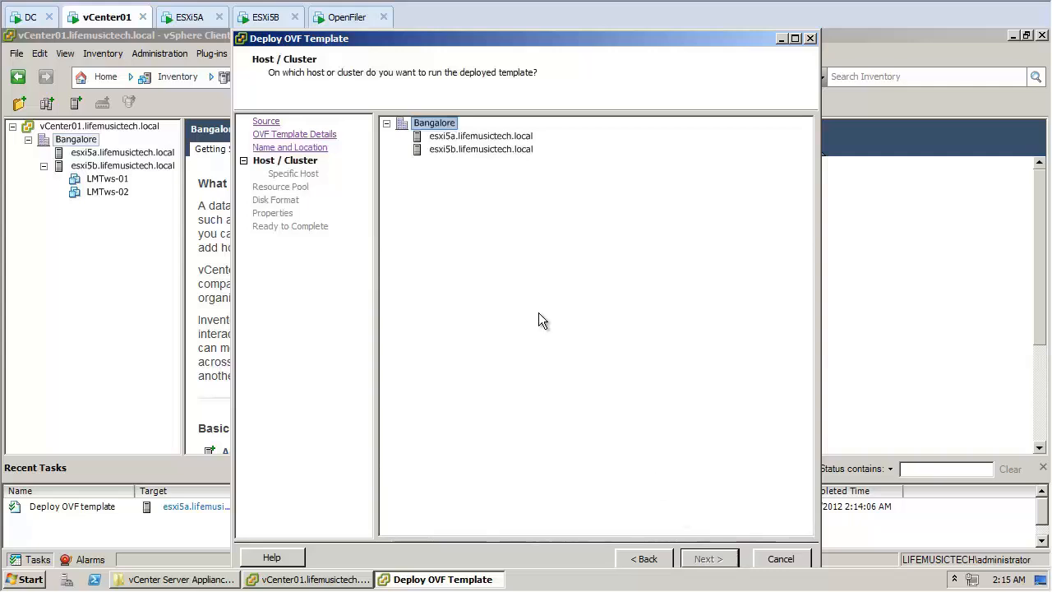
click(489, 135)
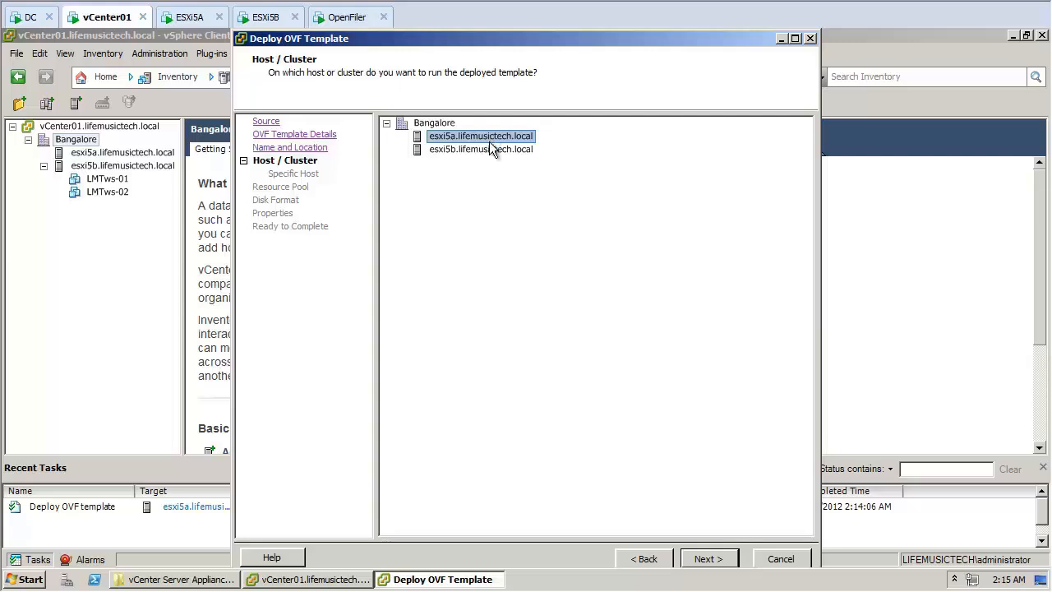
click(734, 559)
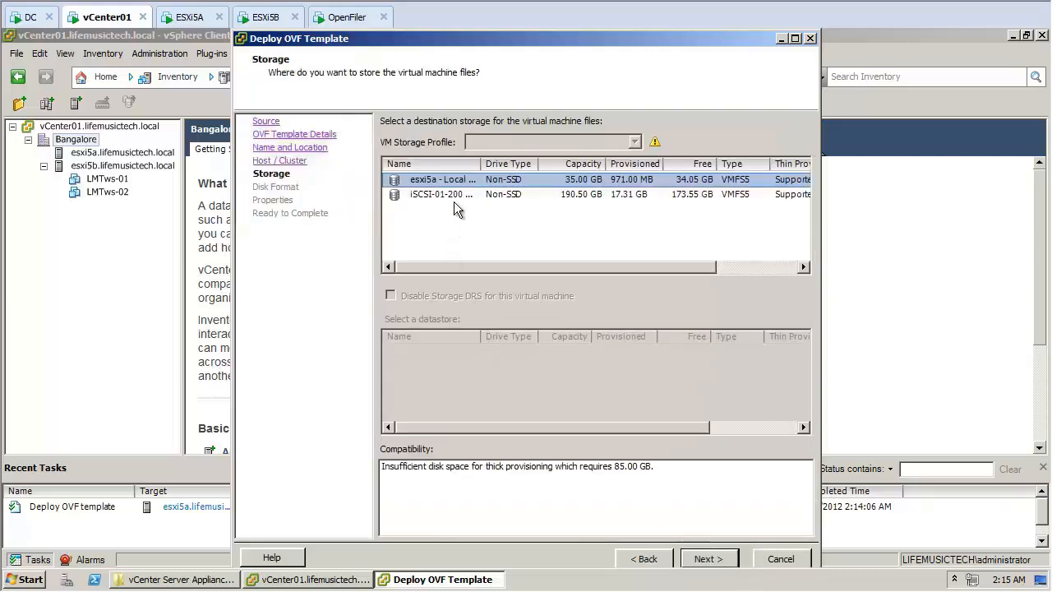
- Choose the iSCSI-01-200 GB datastore and the Thin Provision format for the new deployment's virtual disks
click(453, 193)
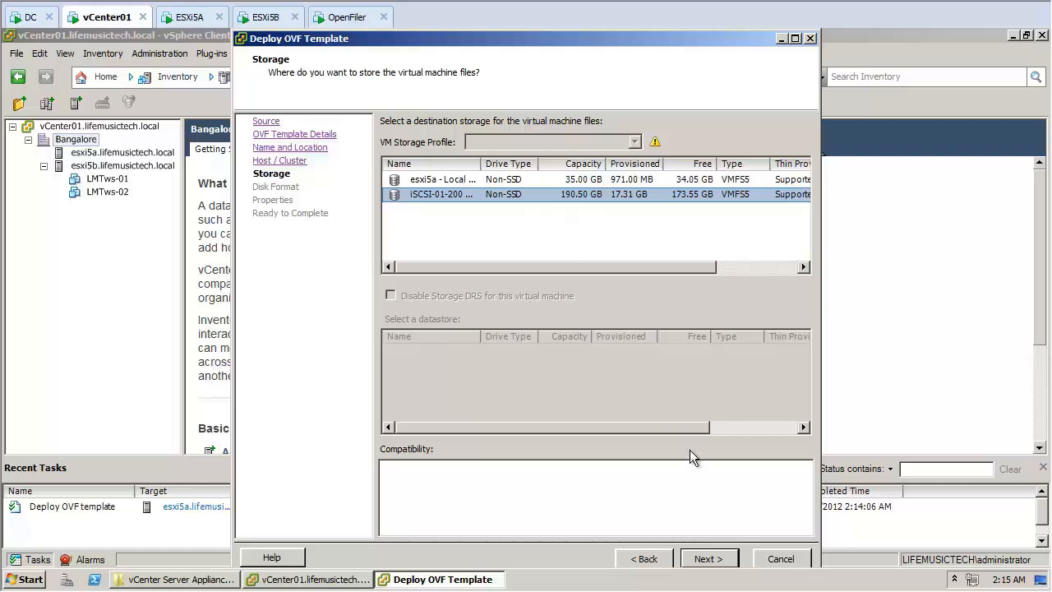
click(727, 561)
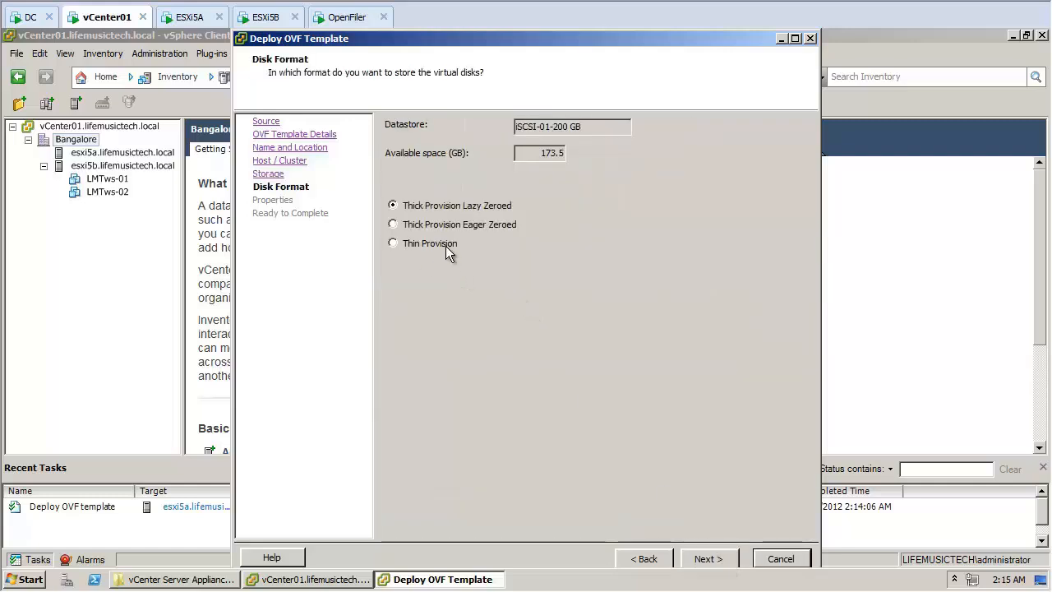
click(438, 243)
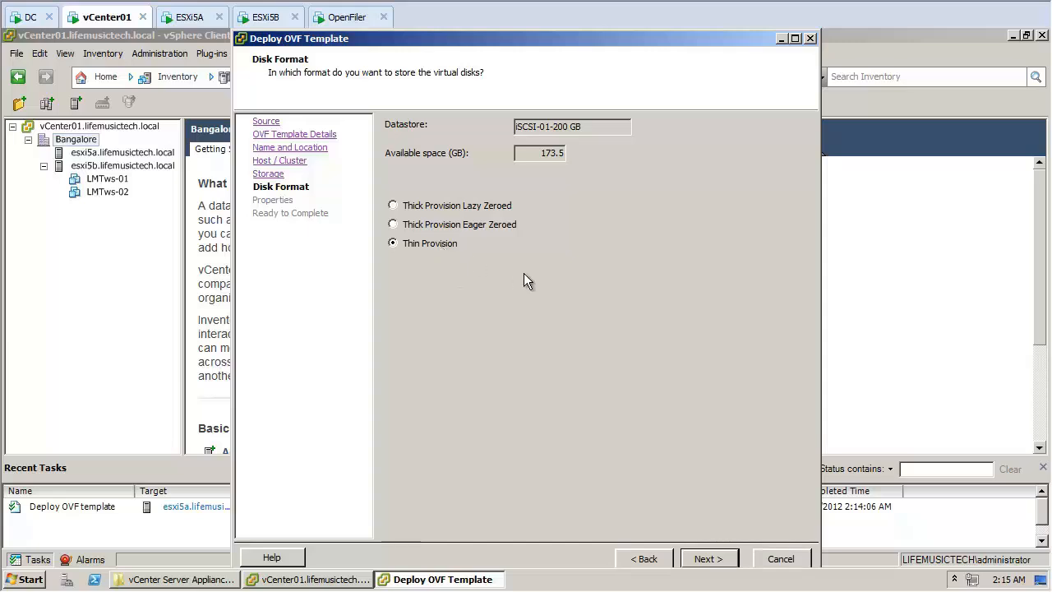
click(706, 558)
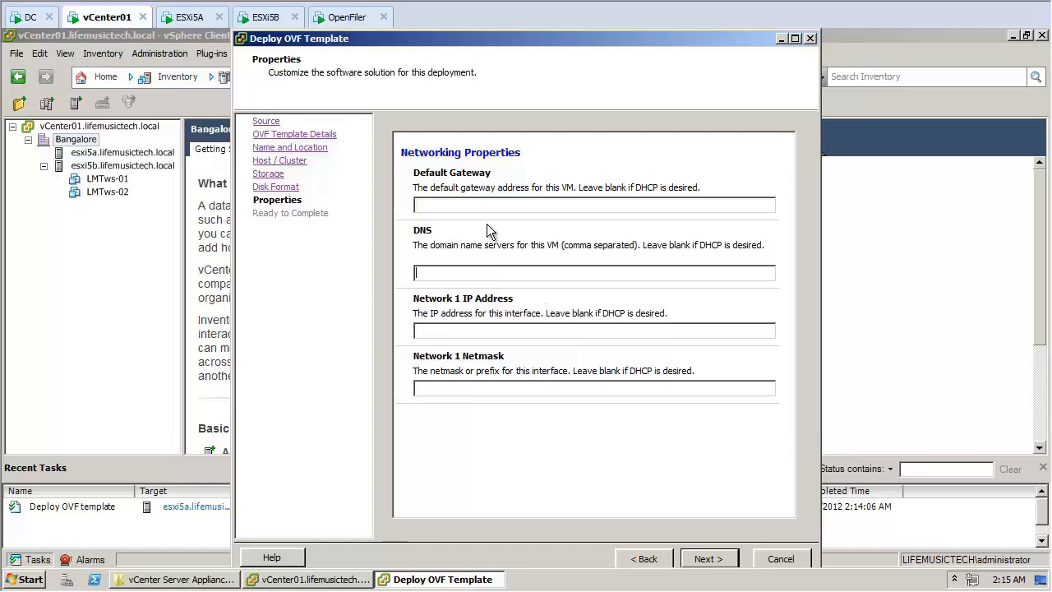
- Leave the default gateway blank and set DNS to 192.168.10.1, the Network 1 IP address to 192.168.10.7 and the netmask to 255.255.255.0
text(192.168.10.1)
key(Tab)
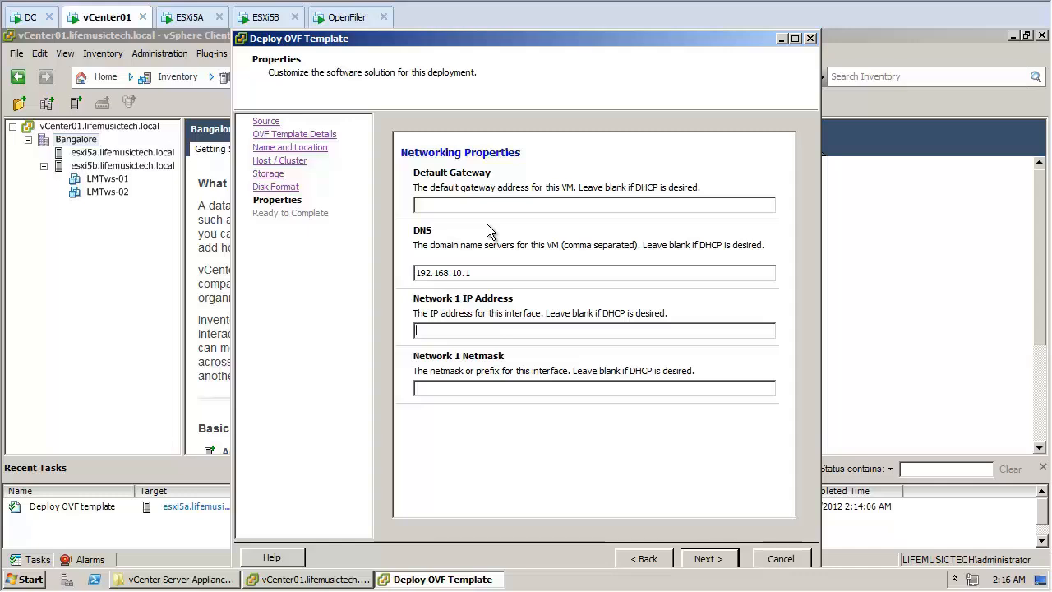
text(192.168.10.7)
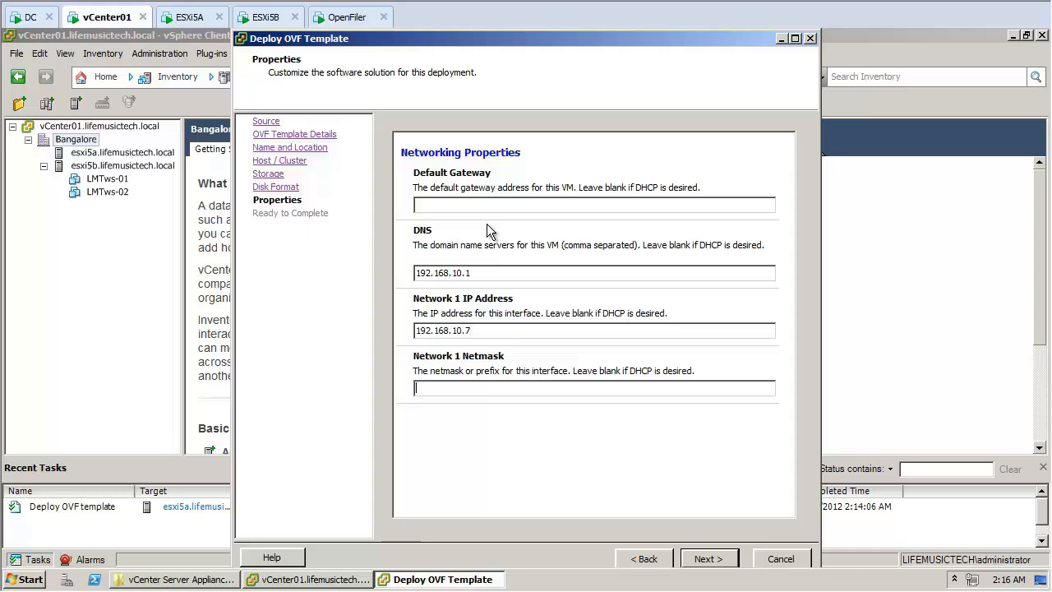
key(Tab)
text(255.255.255.0)
click(724, 557)
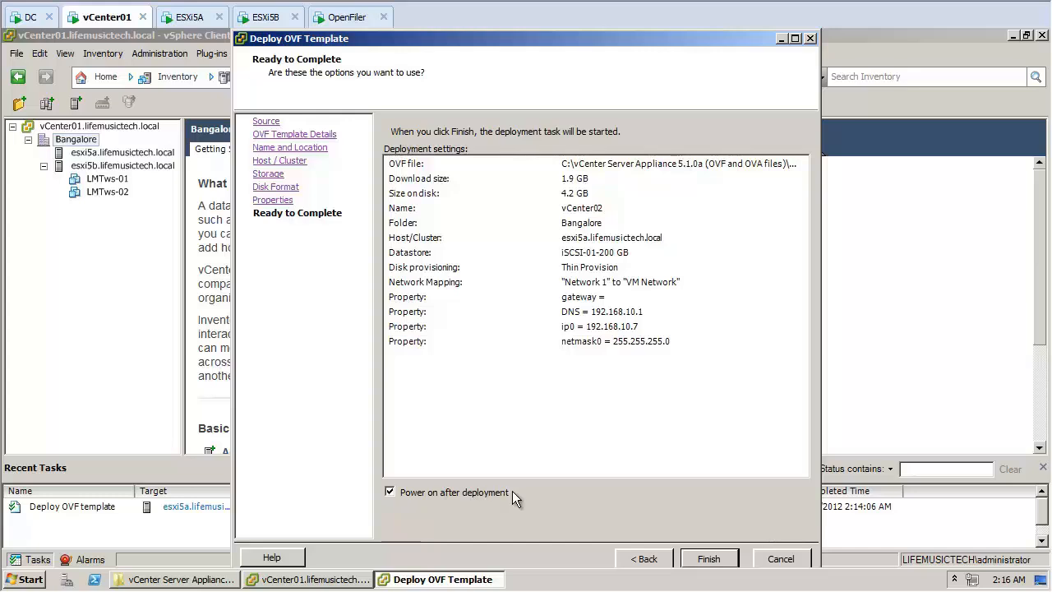
- Start the vCenter02 deployment with power-on after deployment enabled, and move the progress dialog clear of the inventory tree
click(716, 559)
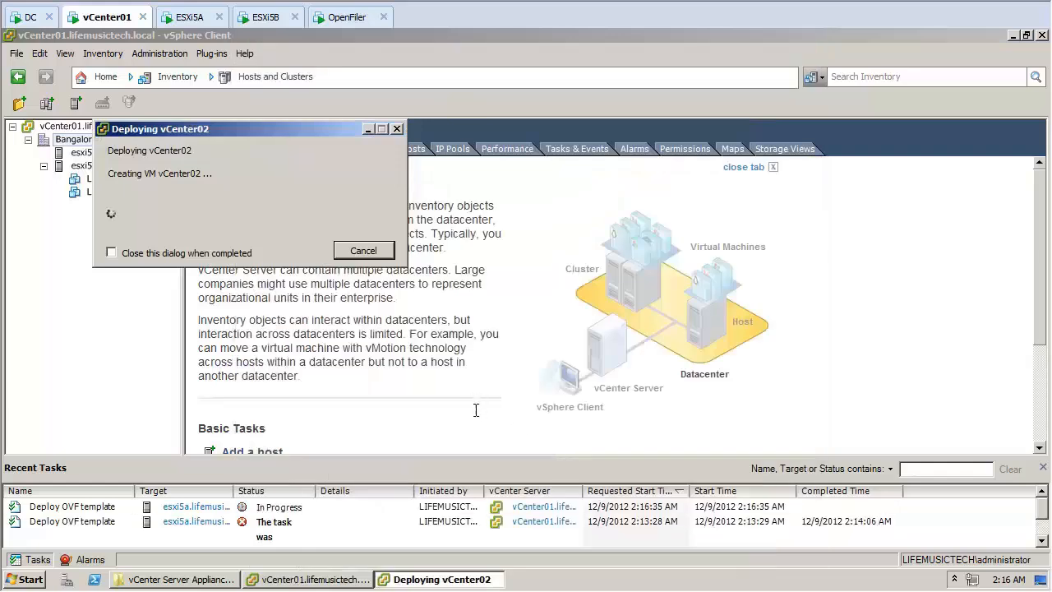
drag(238, 133, 356, 200)
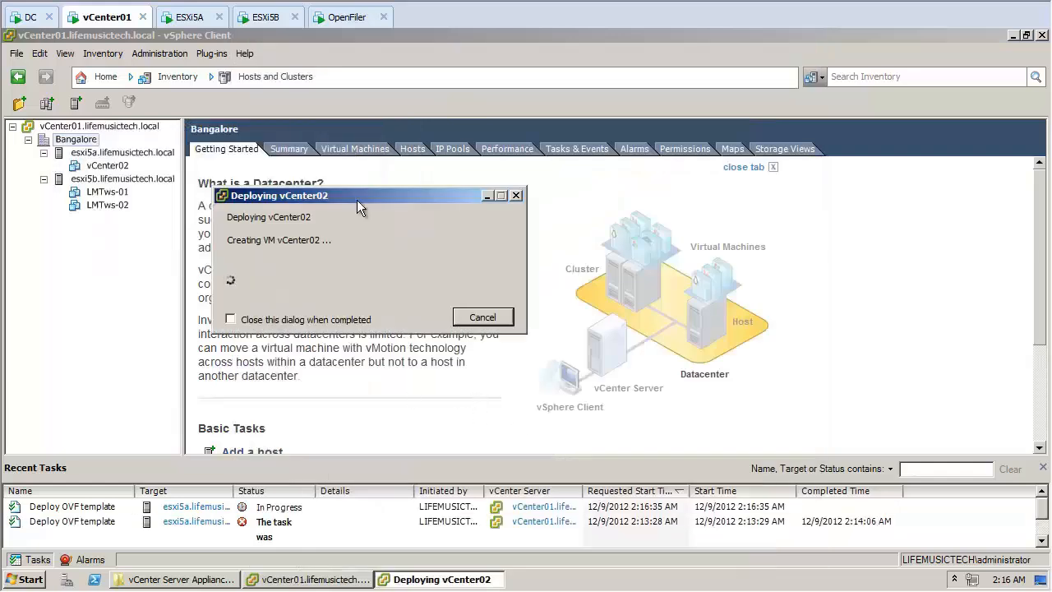